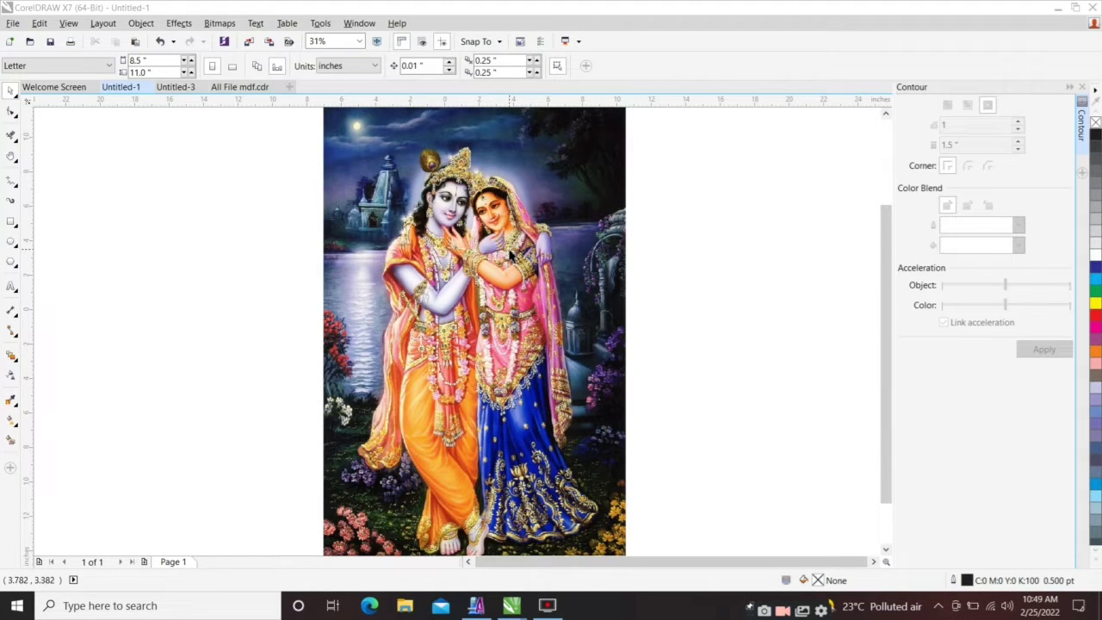
- Move the picture a short distance left so that part of the page behind it is uncovered
scroll(510, 253, down, 2)
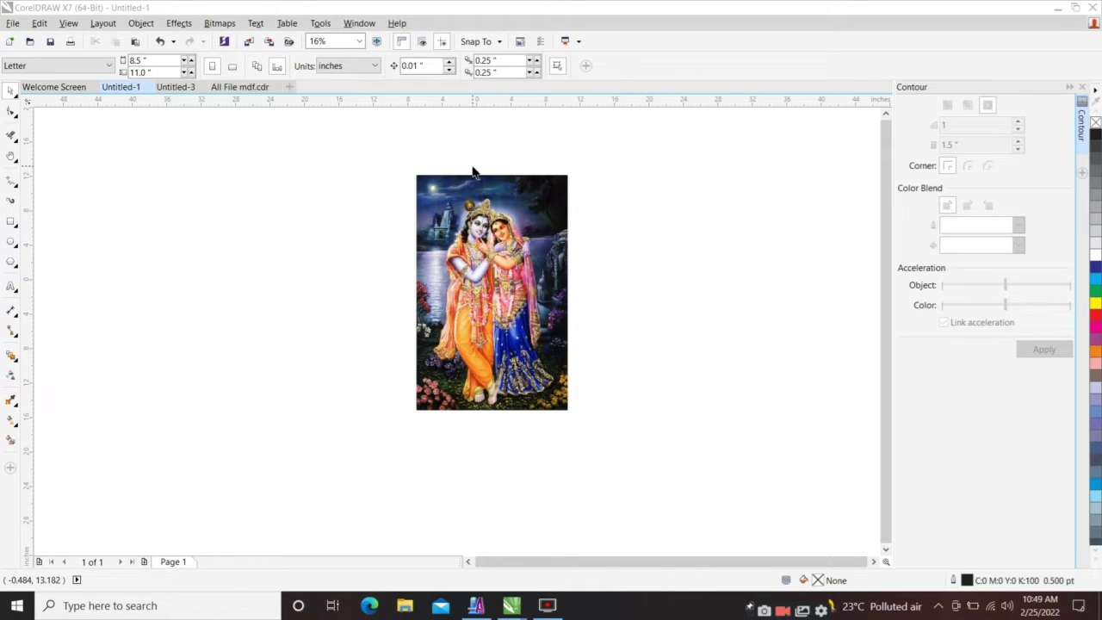
click(439, 190)
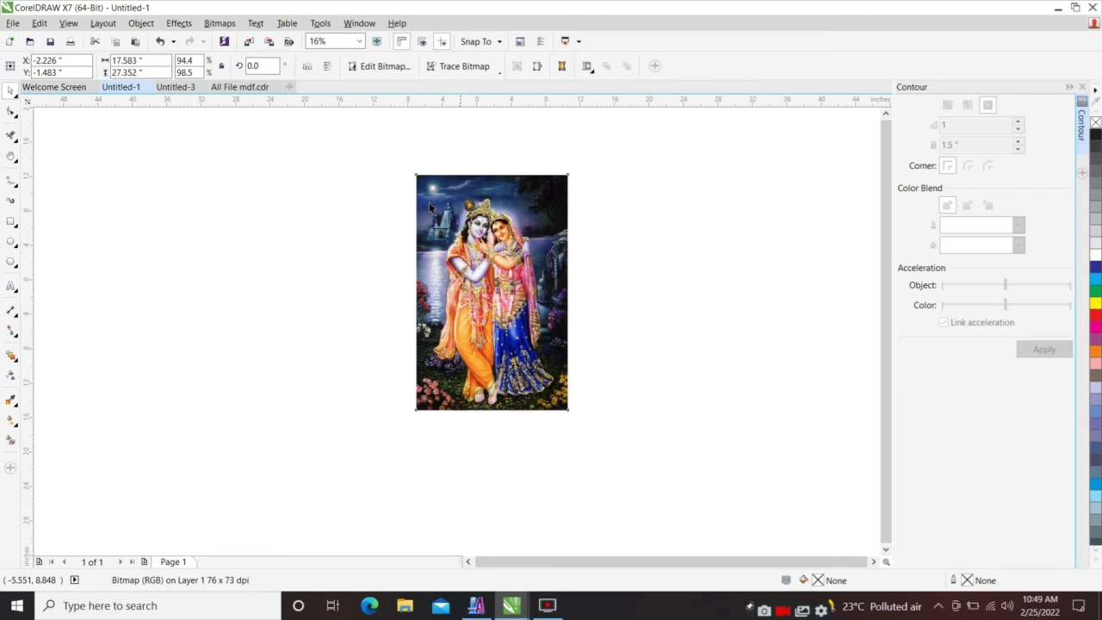
drag(429, 202, 394, 202)
click(539, 239)
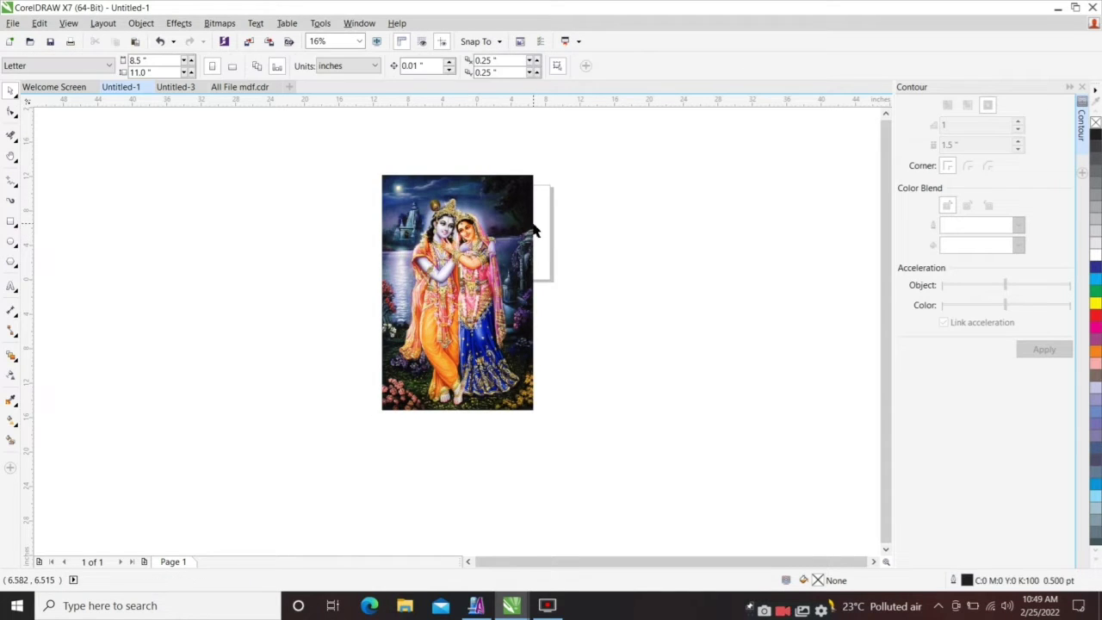
click(532, 230)
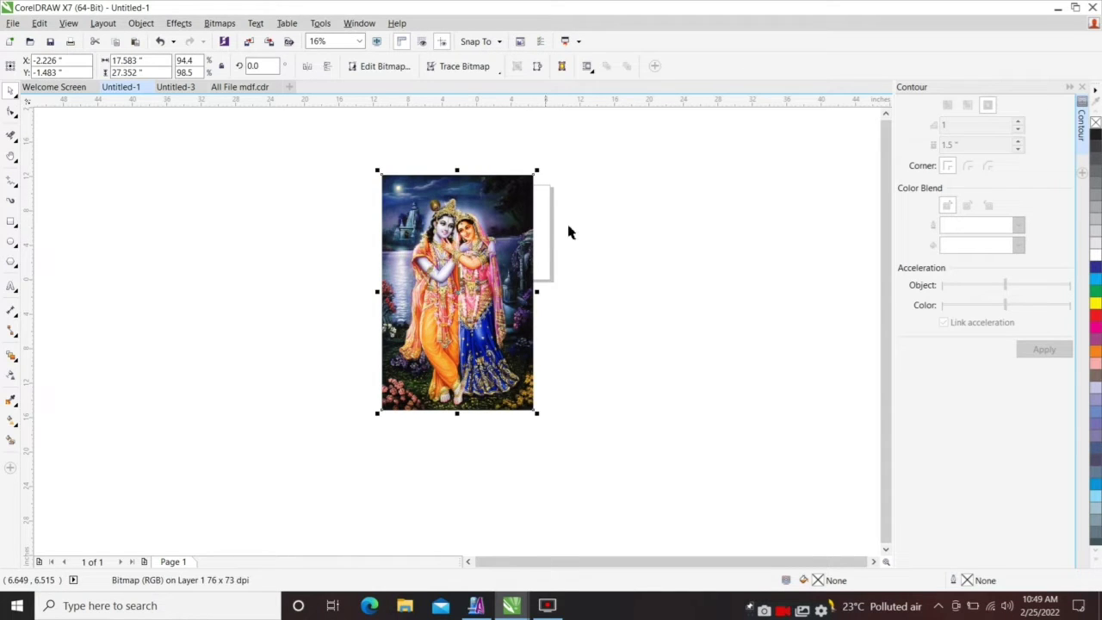
click(589, 284)
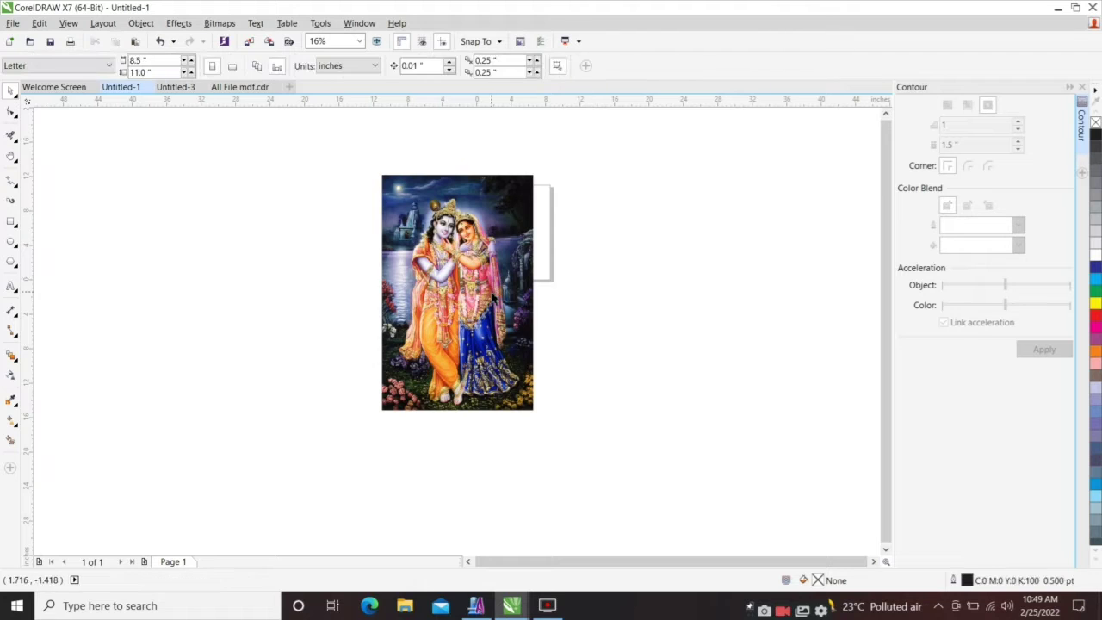
- Draw a rectangle to the right of the picture and size it to 30 inches wide by 45 inches high
click(11, 221)
drag(564, 188, 713, 432)
click(166, 63)
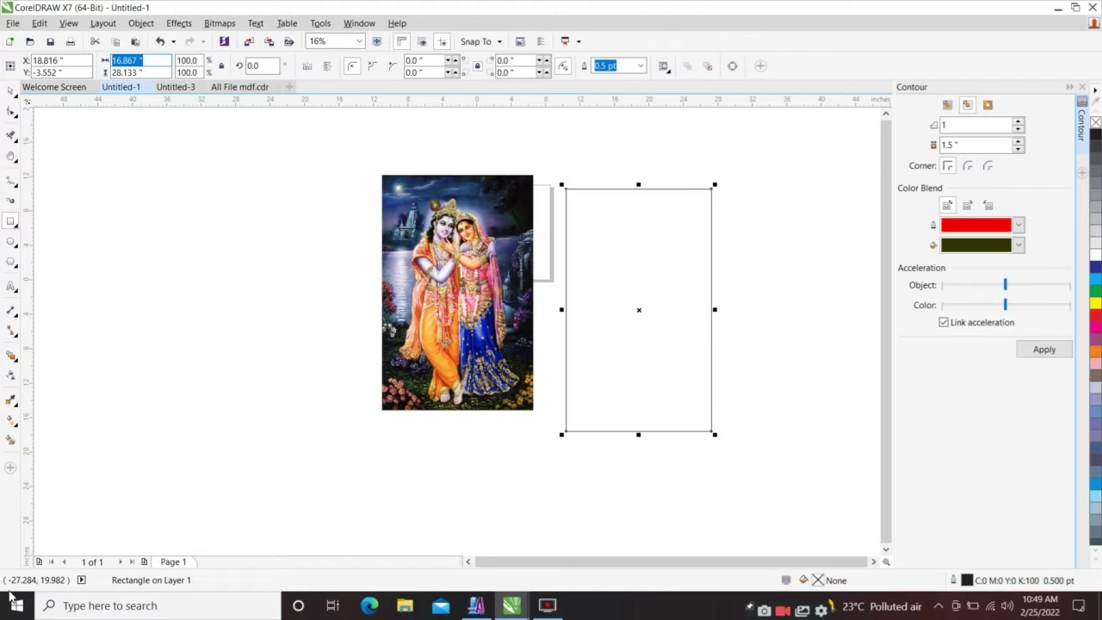
text(30)
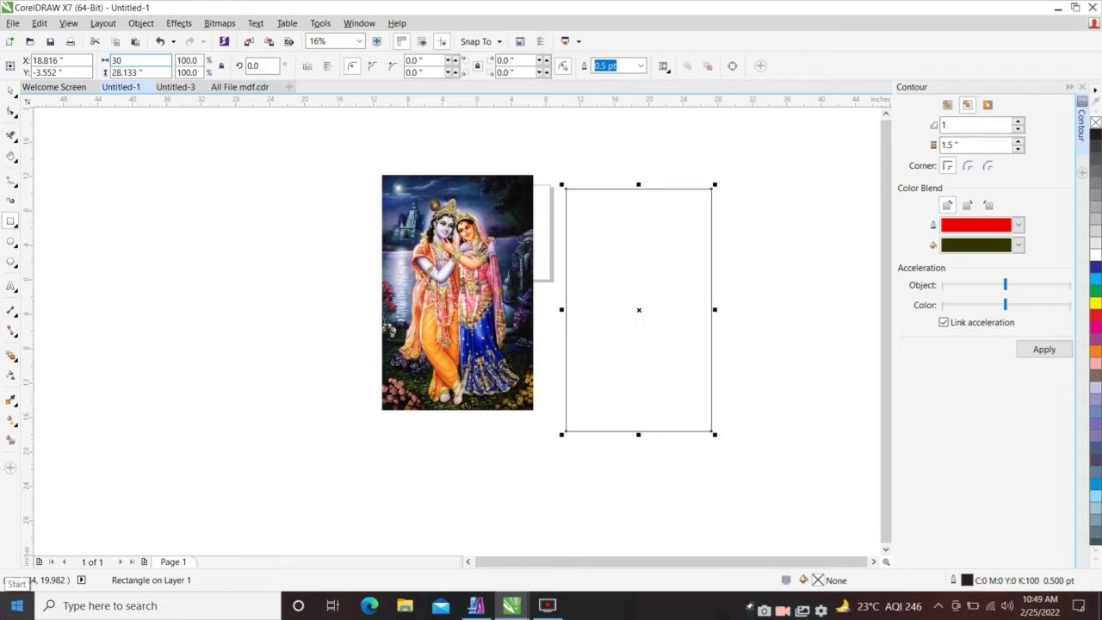
key(Tab)
text(45)
key(Return)
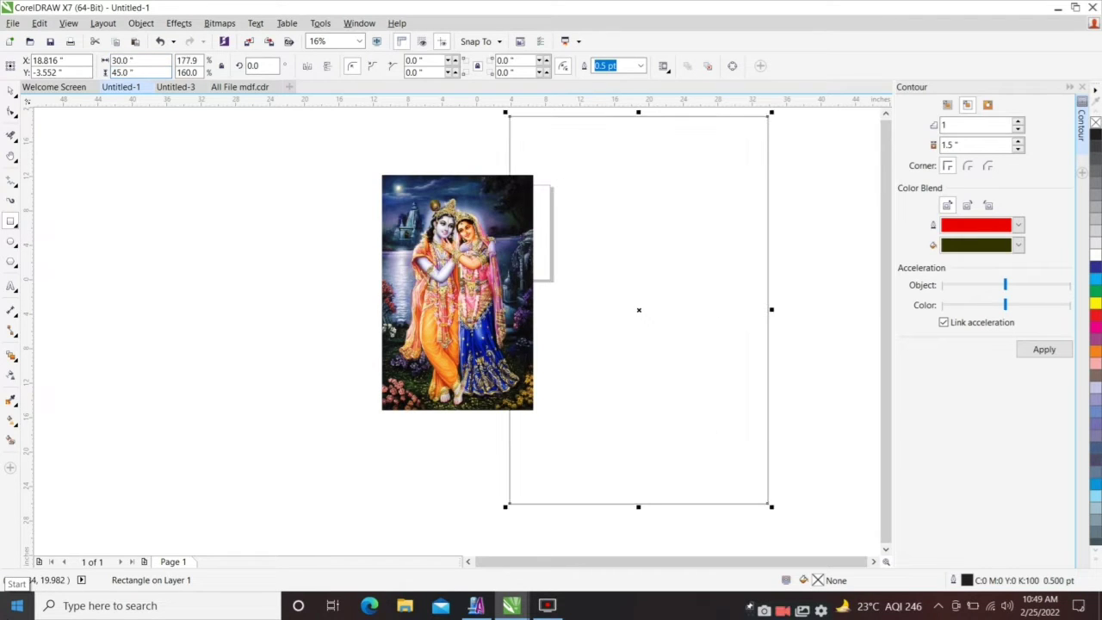
- Move the large rectangle up and right so that it stands clear of the picture
scroll(488, 531, down, 2)
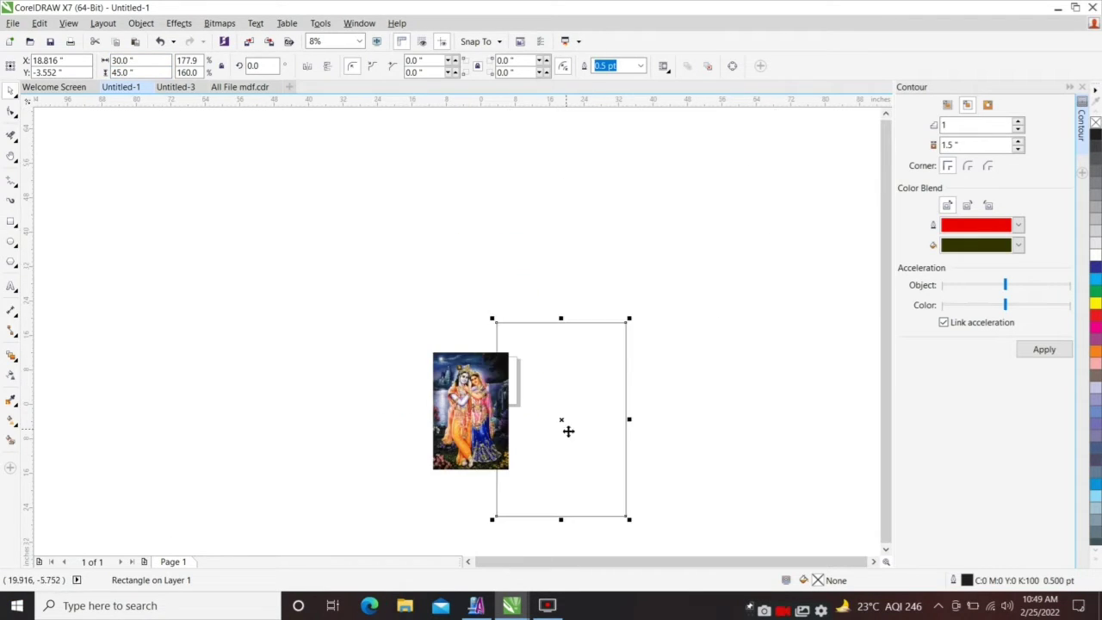
drag(568, 430, 599, 408)
scroll(523, 433, up, 2)
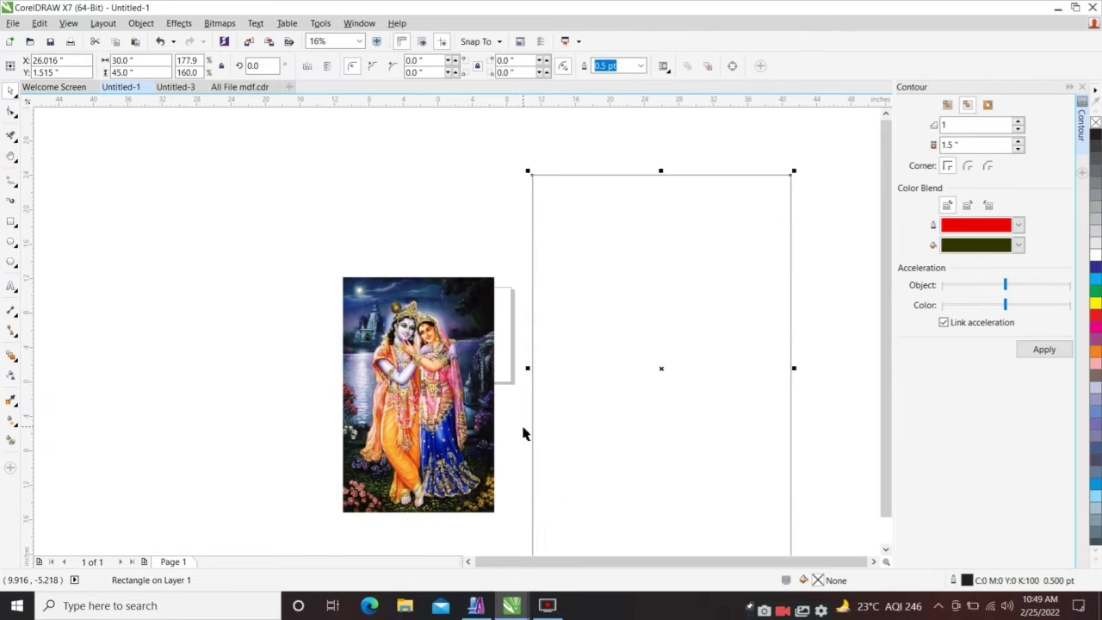
scroll(542, 355, down, 2)
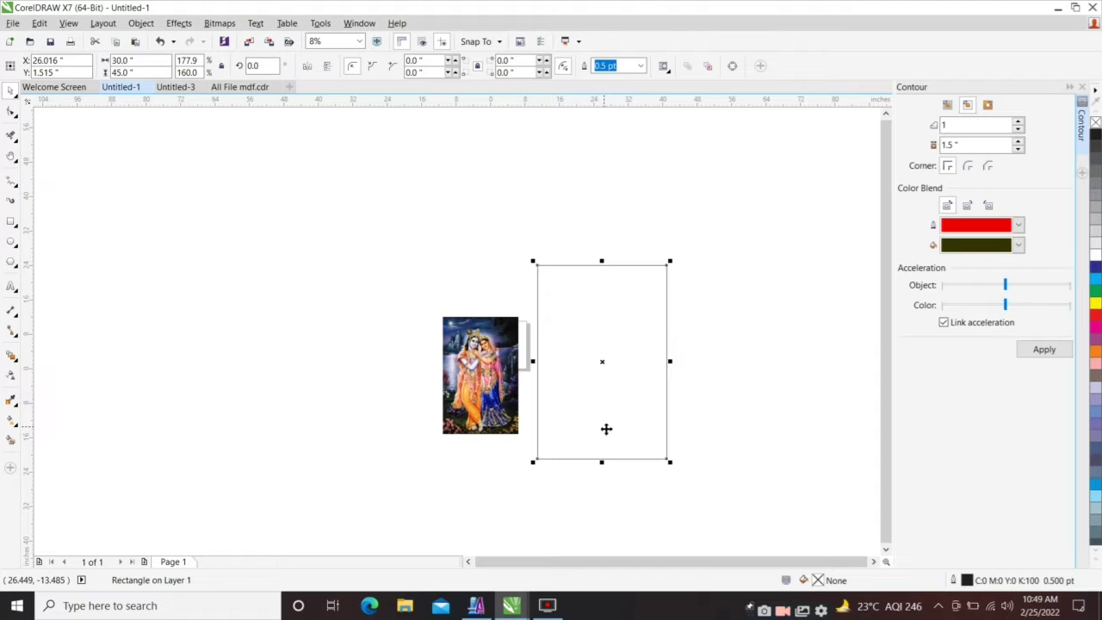
scroll(606, 429, up, 2)
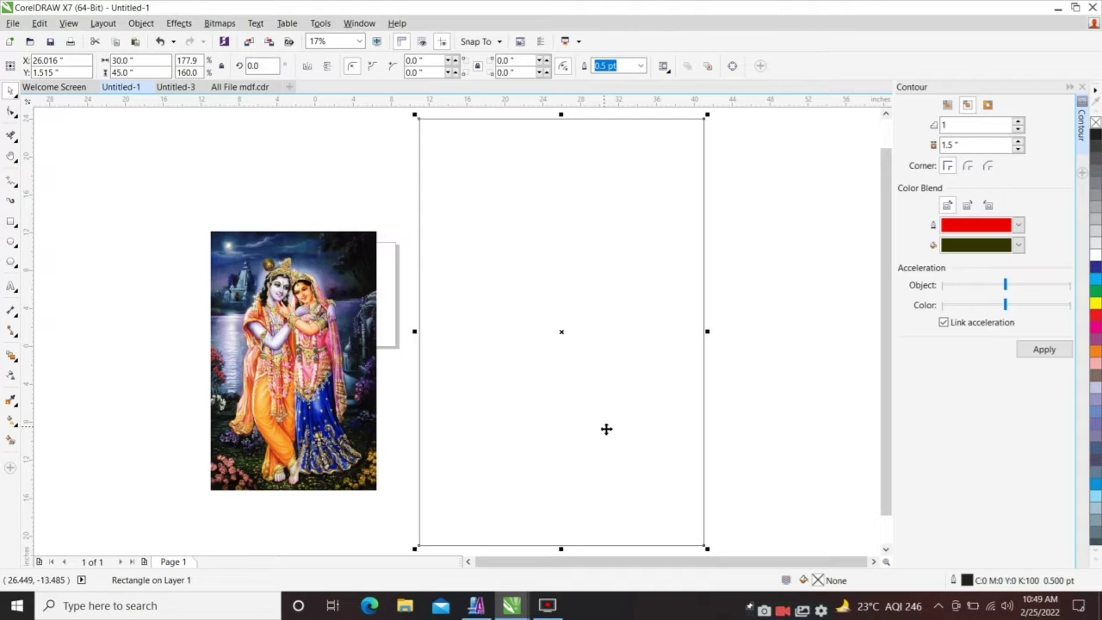
- Apply a one-step inside contour with a 1.5-inch offset to the rectangle and break the contour apart
double_click(968, 144)
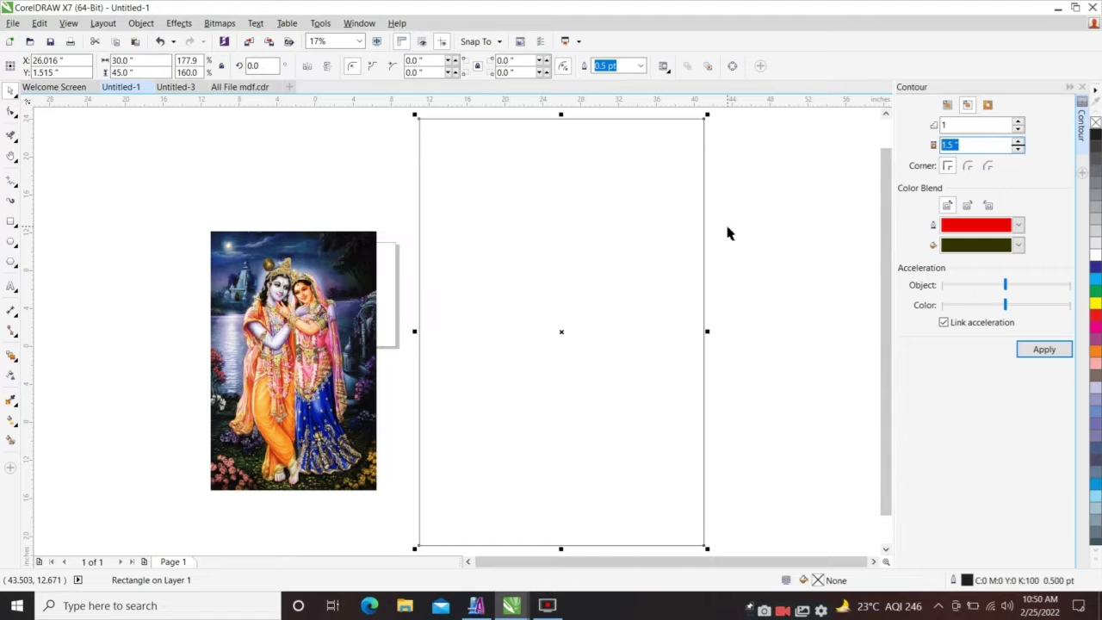
key(Return)
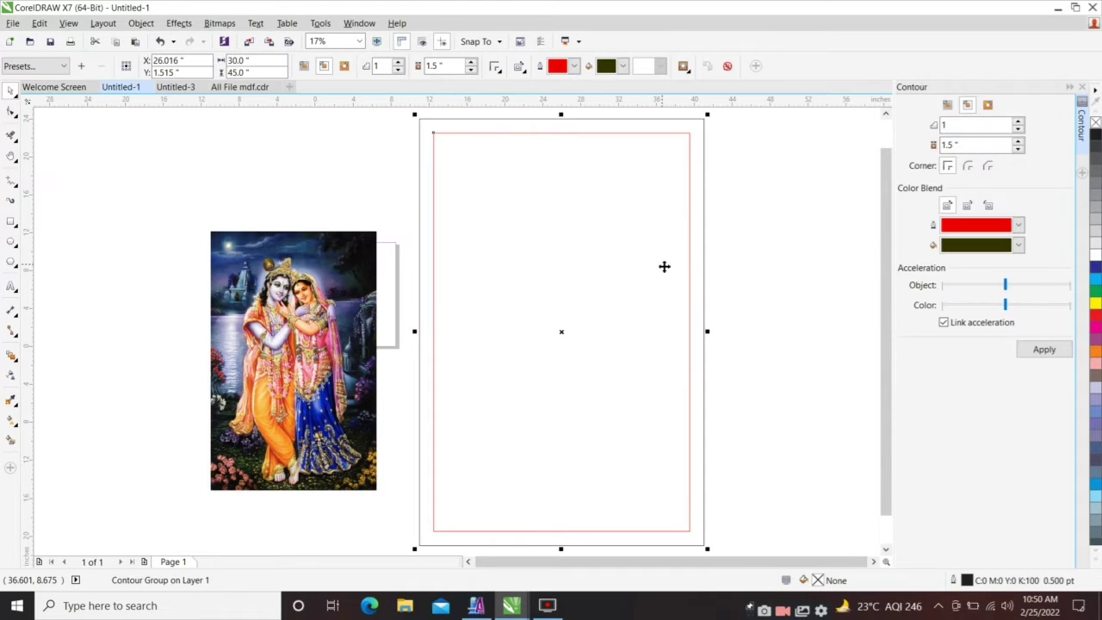
click(684, 278)
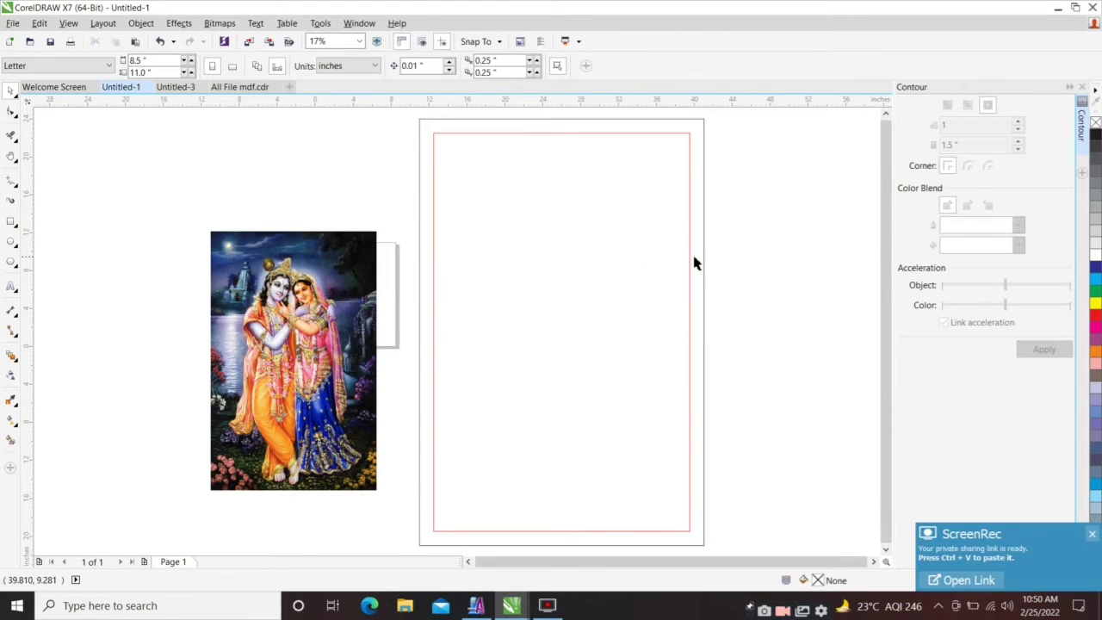
- Move the red inner rectangle out of the large one to the left side of the picture
scroll(693, 261, down, 2)
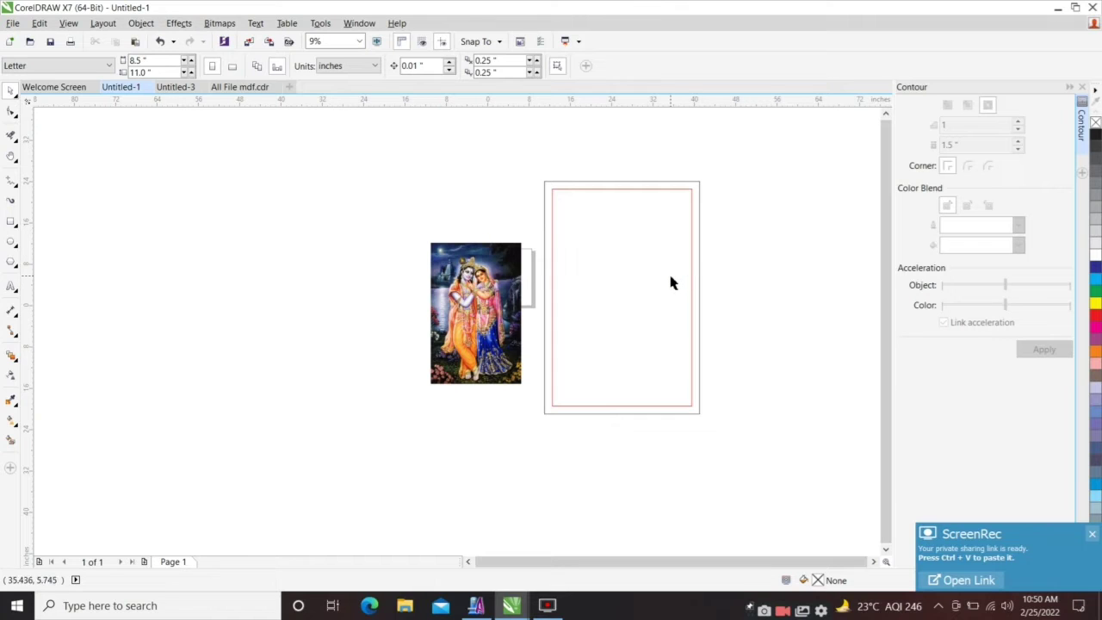
drag(632, 287, 389, 278)
click(550, 360)
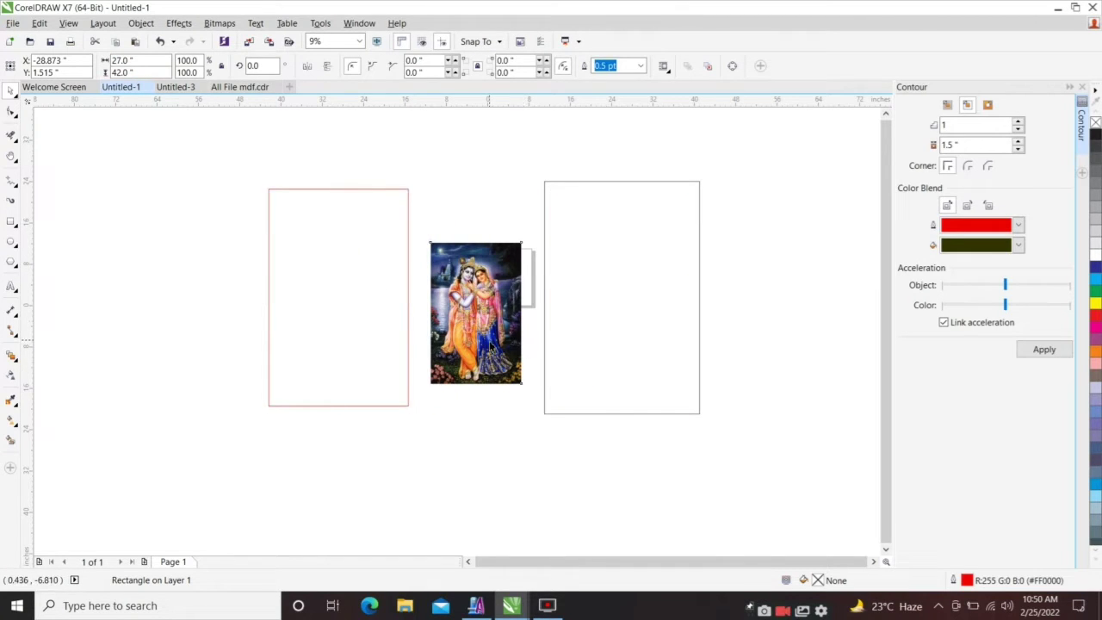
- Centre the picture horizontally and vertically on the red rectangle
click(477, 314)
shift+click(375, 334)
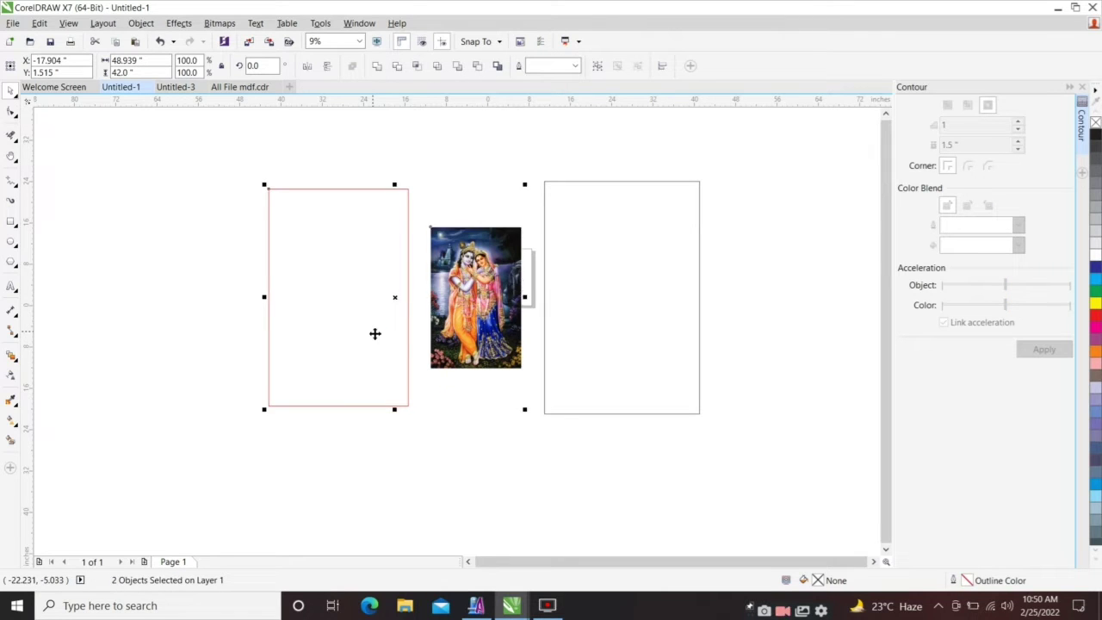
key(c)
key(e)
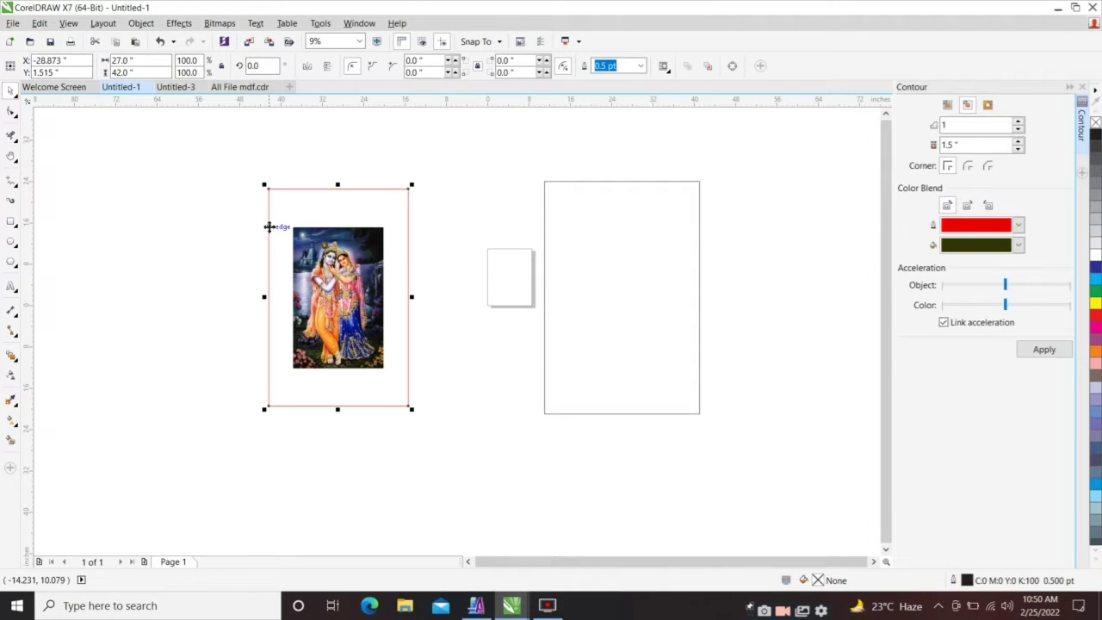
- Stretch the picture from its centre to fill the red rectangle exactly, 27 by 42 inches
mouse_move(252, 212)
mouse_down()
mouse_move(327, 258)
mouse_move(428, 397)
mouse_up()
scroll(359, 395, up, 3)
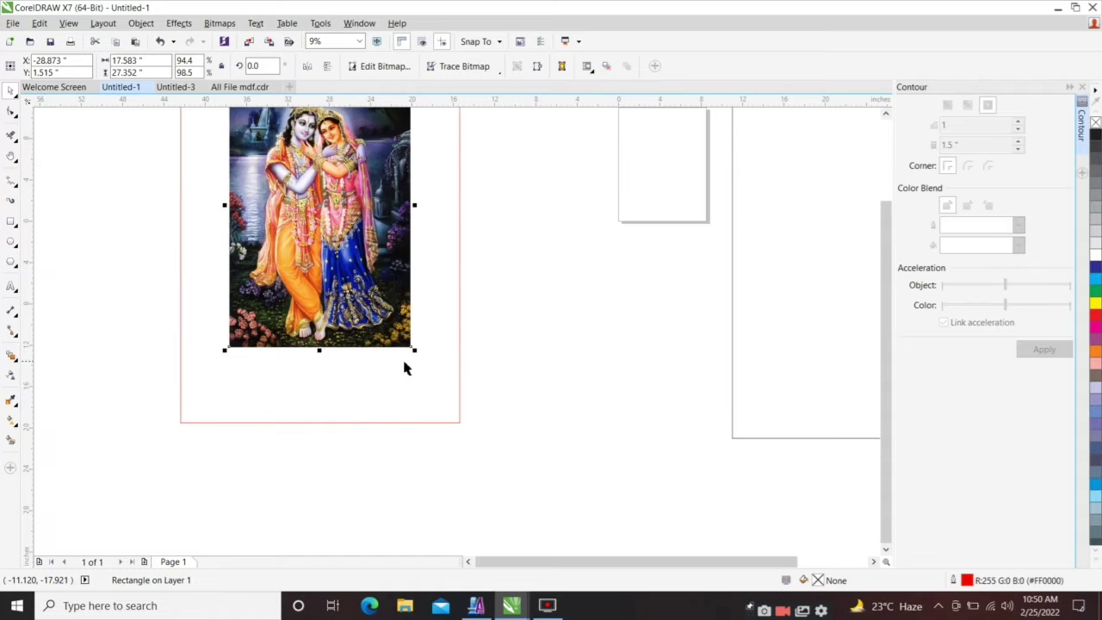
drag(413, 353, 460, 423)
scroll(462, 428, up, 5)
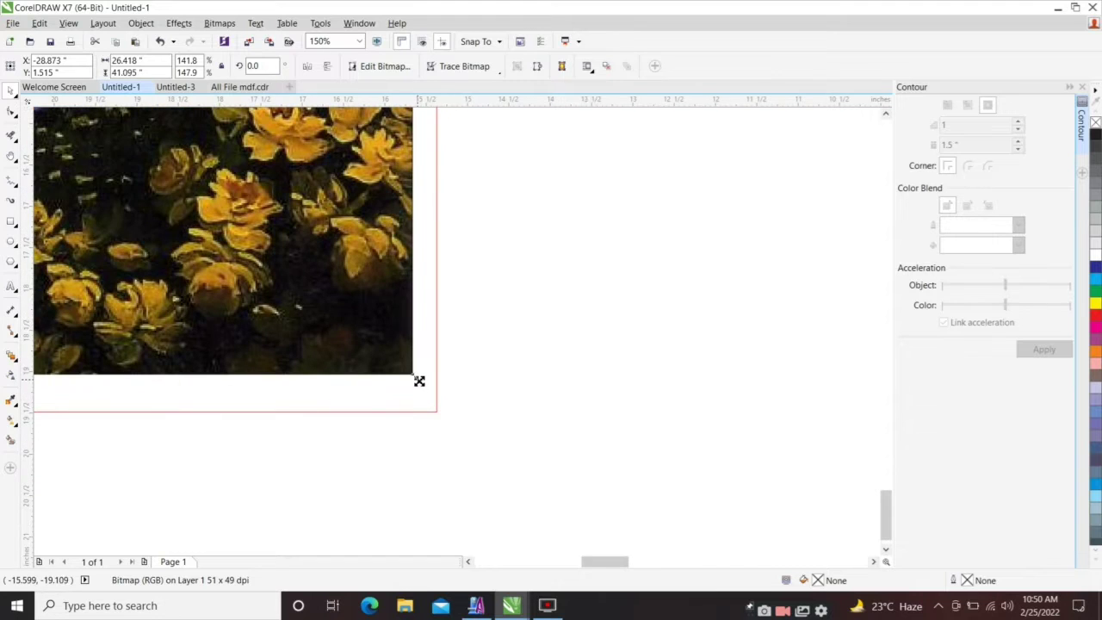
drag(419, 381, 443, 417)
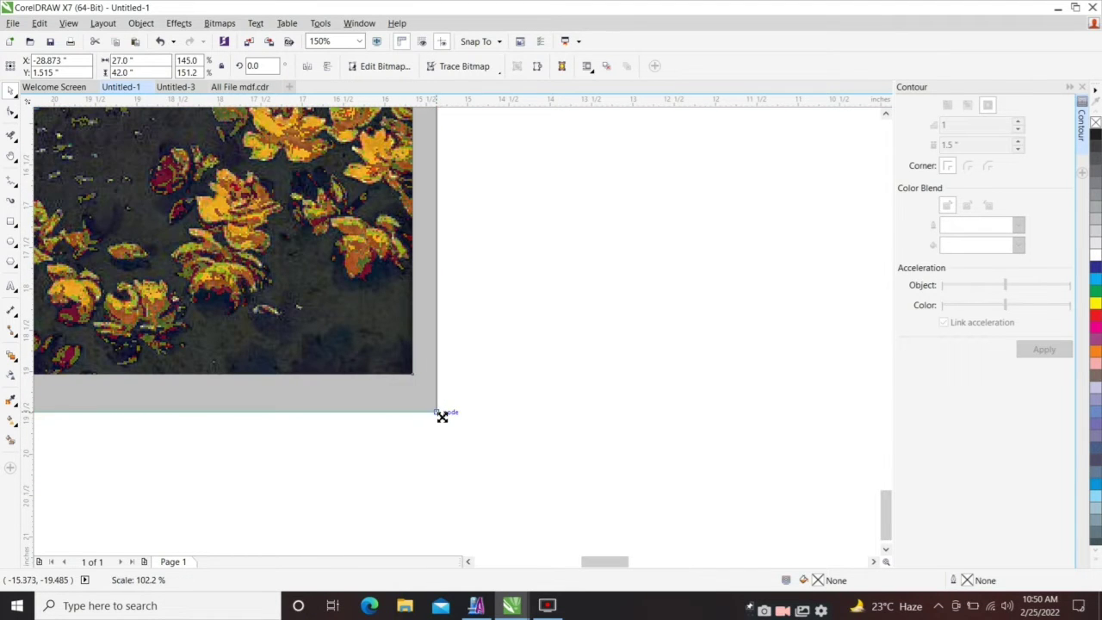
scroll(441, 417, up, 4)
scroll(442, 416, down, 9)
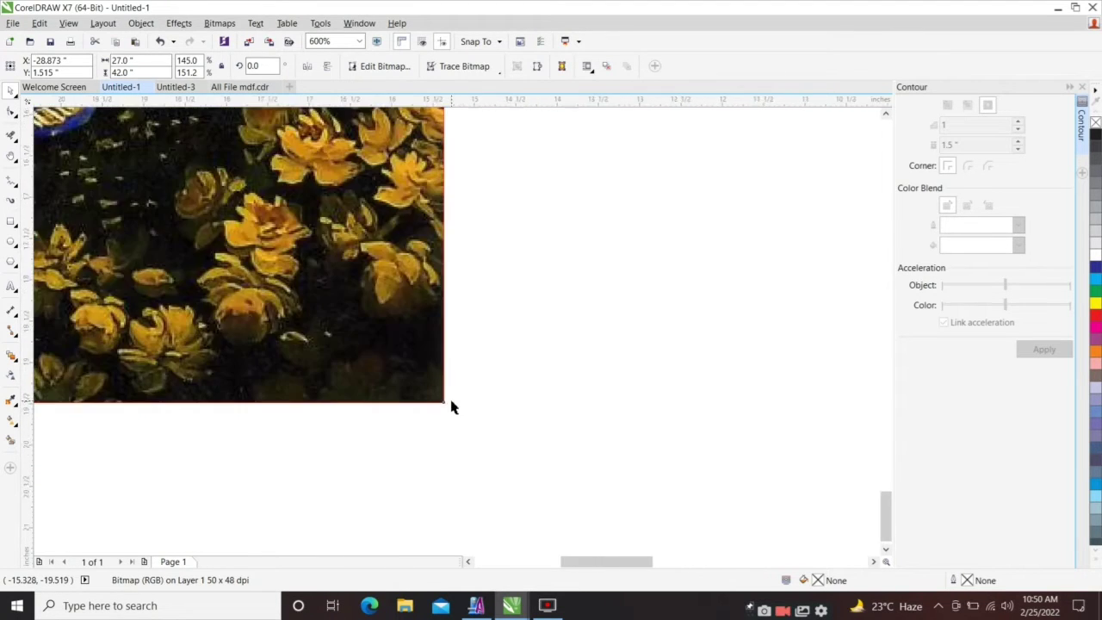
- Centre the picture and its red rectangle inside the 30 by 45 inch rectangle
drag(470, 287, 353, 422)
shift+click(561, 374)
key(c)
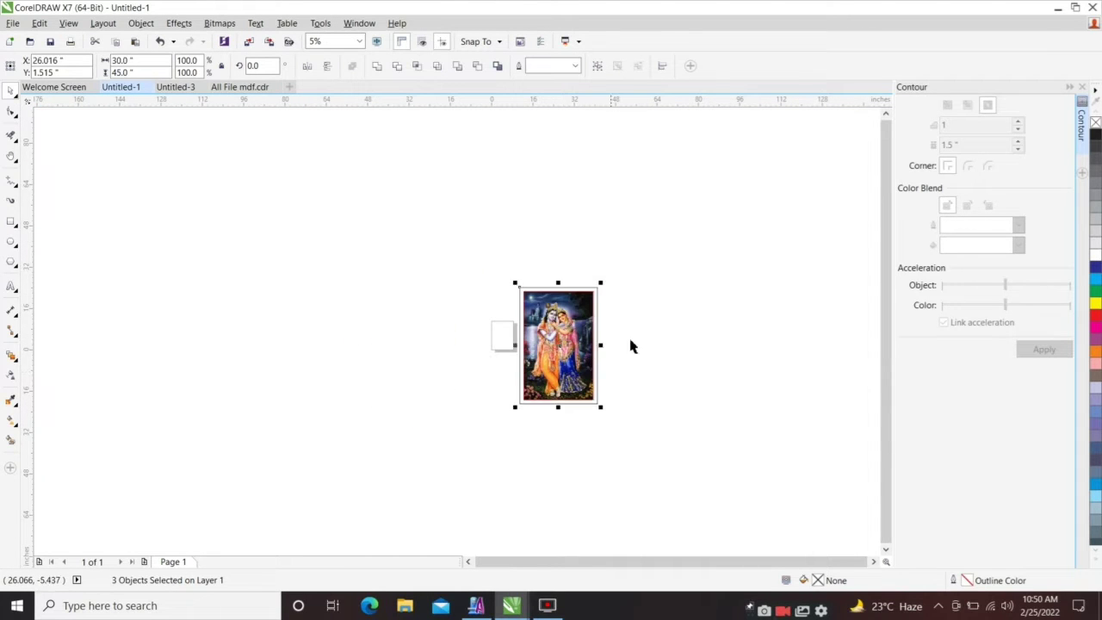
- Place a copy of the red inner rectangle and the outer rectangle to the left of the picture
click(580, 319)
scroll(580, 318, up, 2)
click(553, 273)
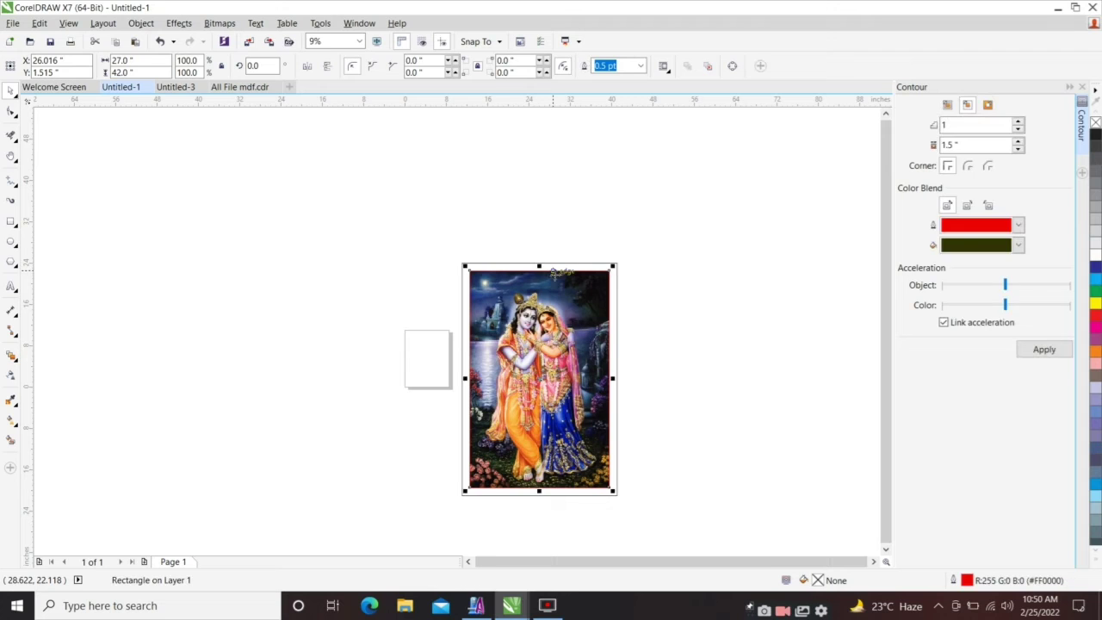
click(568, 268)
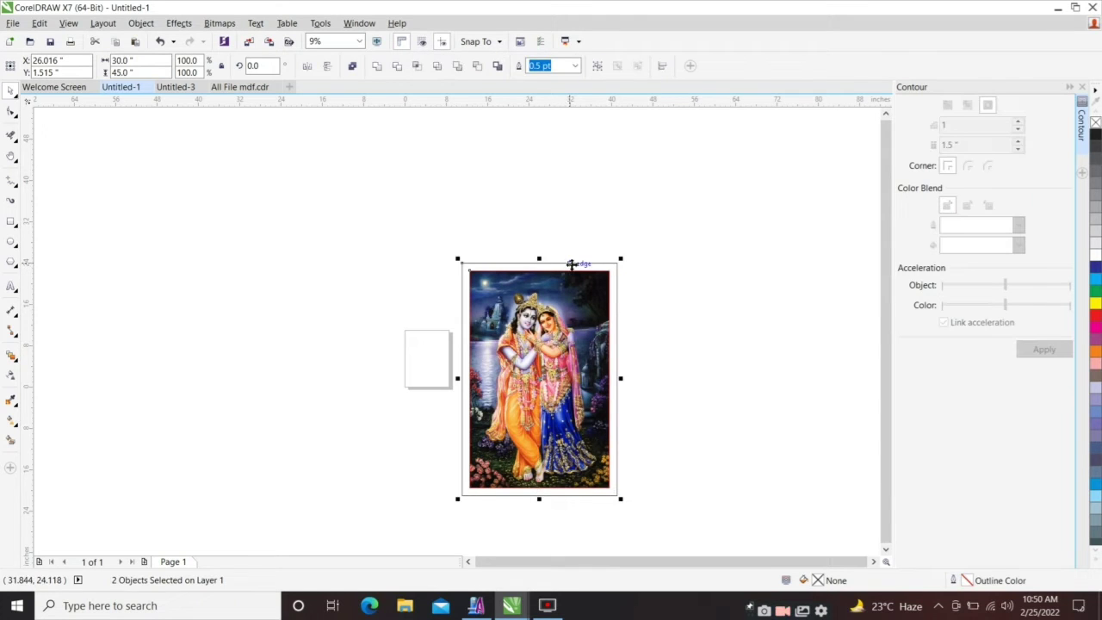
drag(563, 275, 355, 276)
- Delete the red rectangle around the picture, keeping its outer rectangle
click(519, 207)
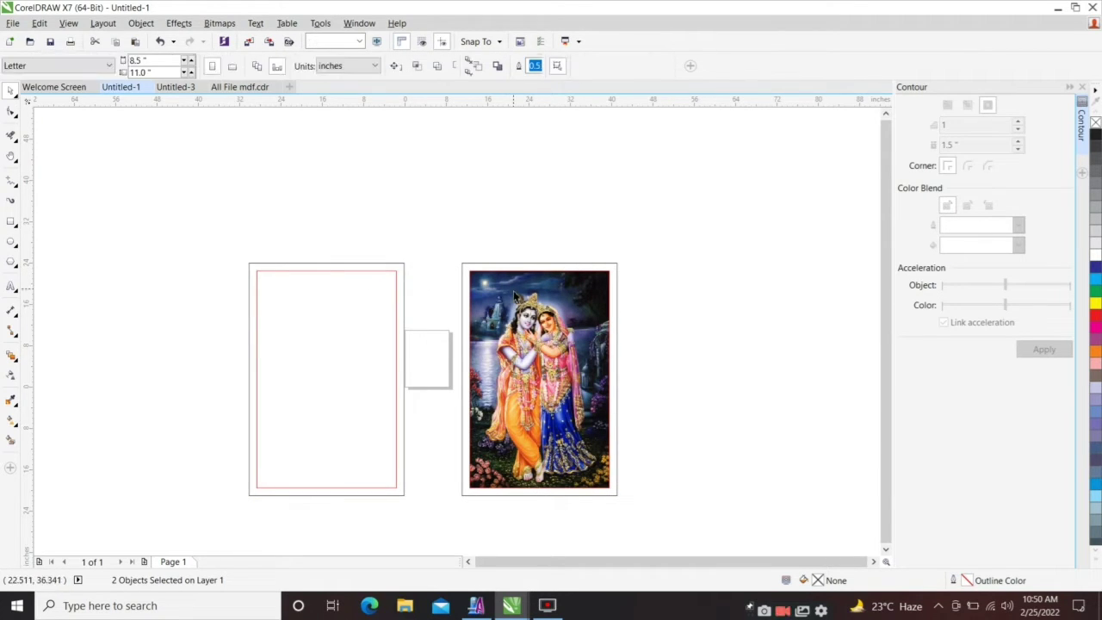
click(514, 292)
key(Escape)
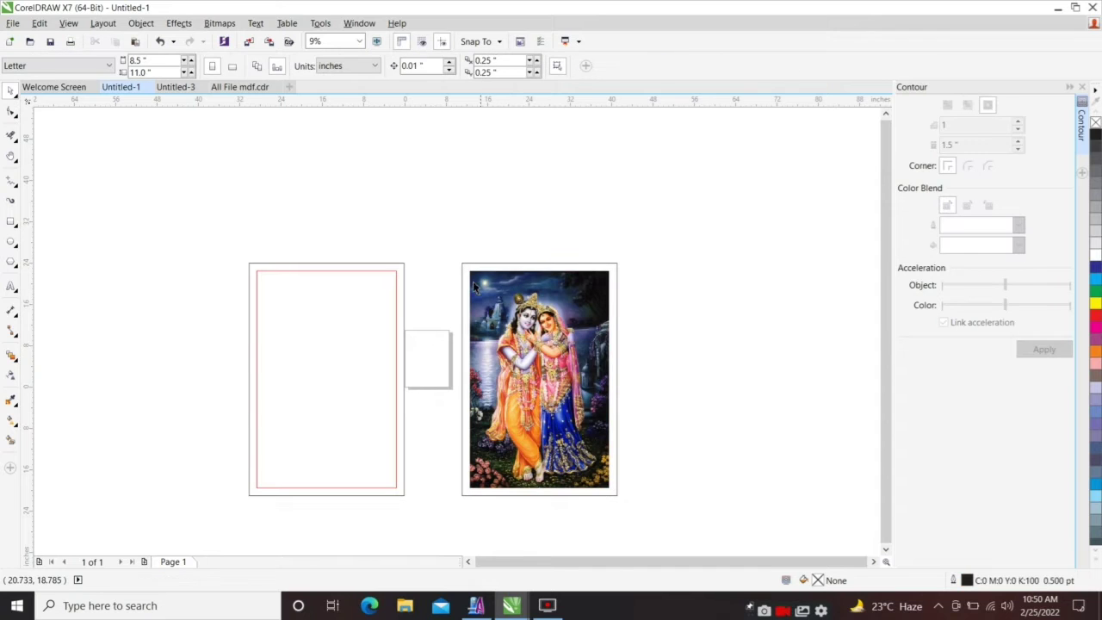
- Combine the two copied rectangles on the left into a single frame outline
drag(447, 252, 669, 522)
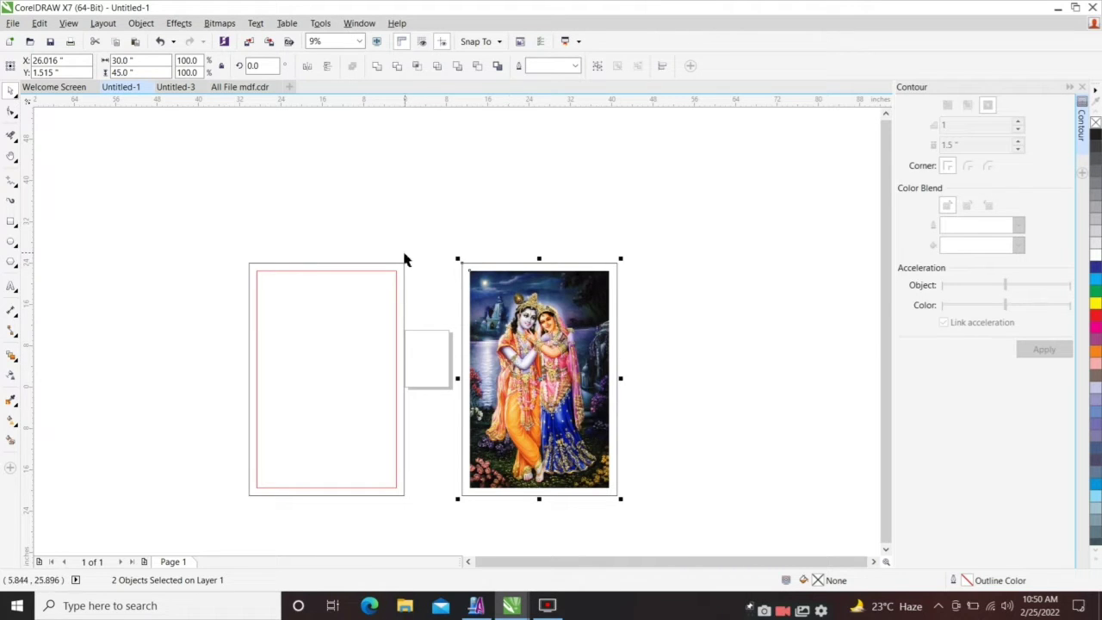
drag(405, 252, 189, 517)
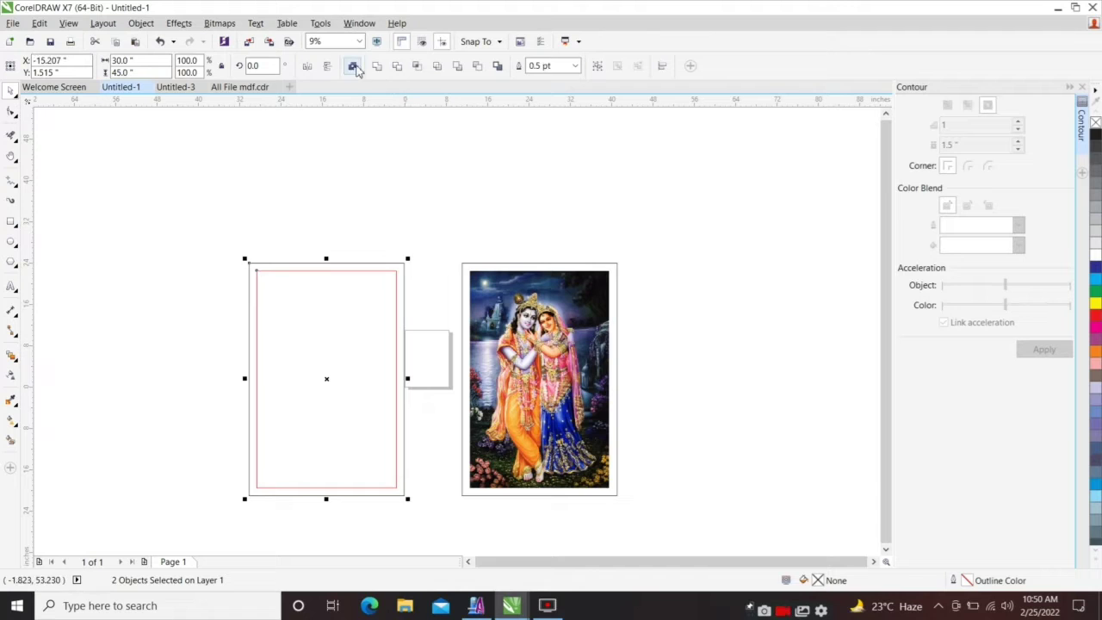
click(382, 135)
- Convert the picture and its outer rectangle to a 72 dpi Grayscale (8-bit) bitmap with anti-aliasing and transparent background
drag(441, 257, 658, 551)
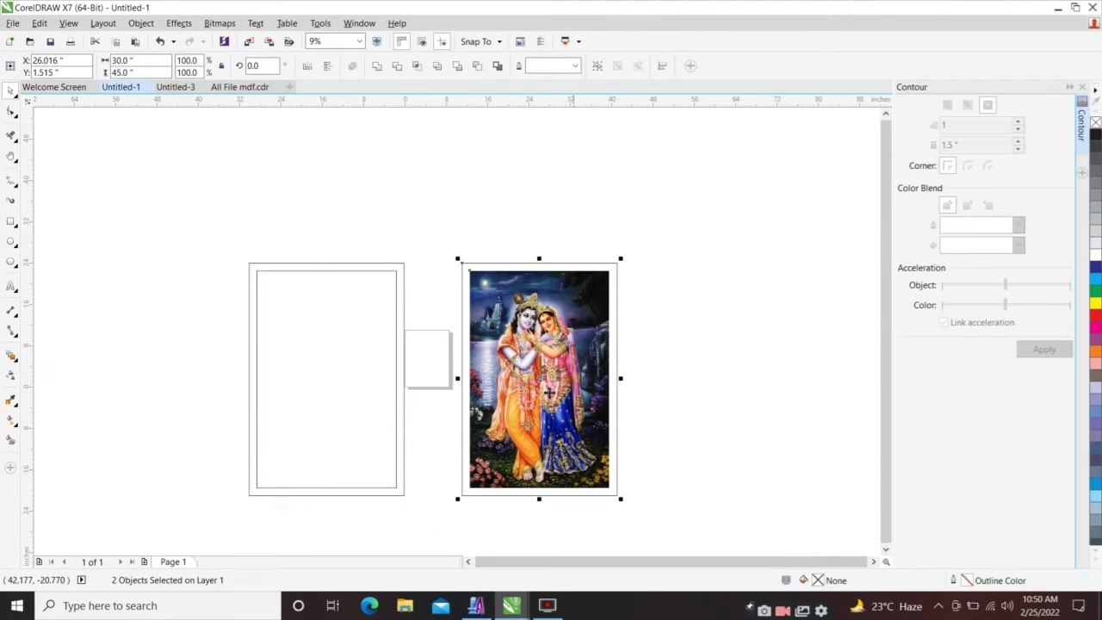
click(219, 23)
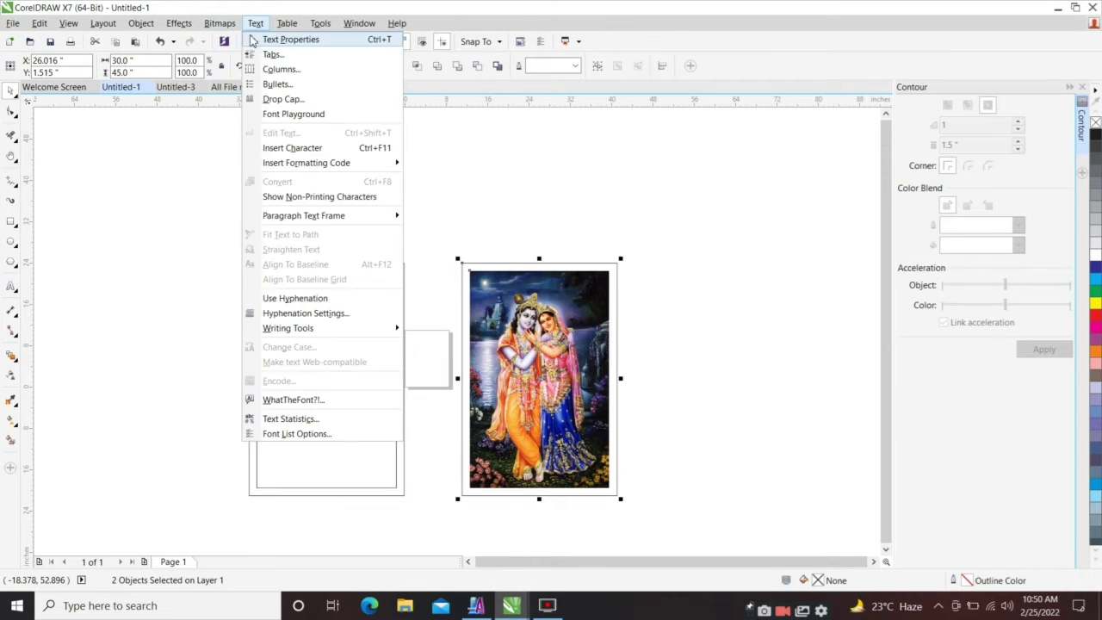
click(232, 40)
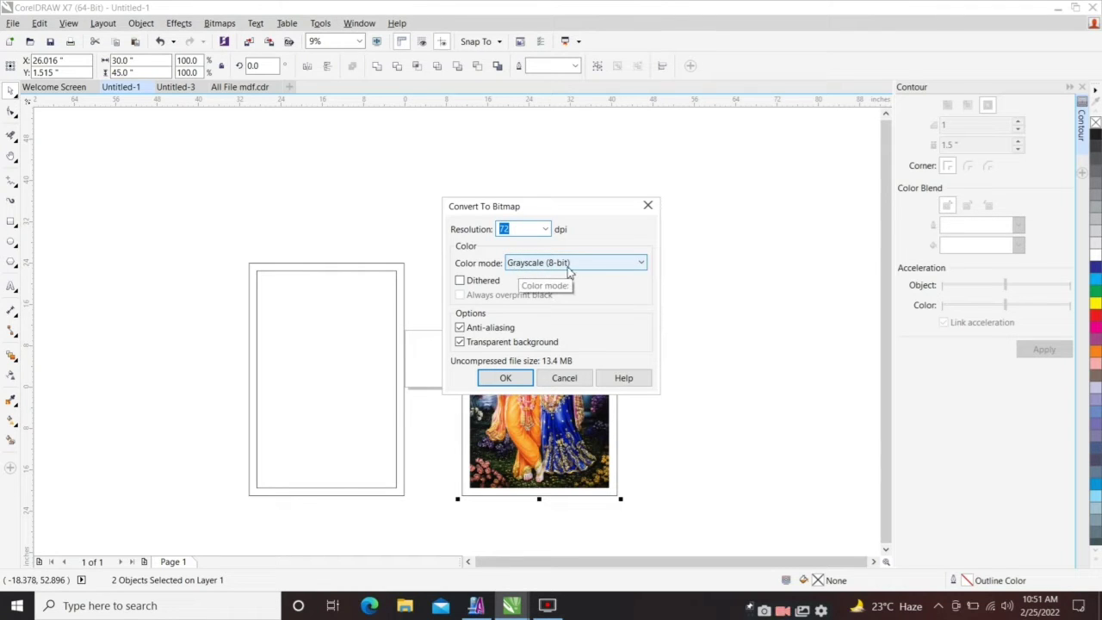
click(505, 378)
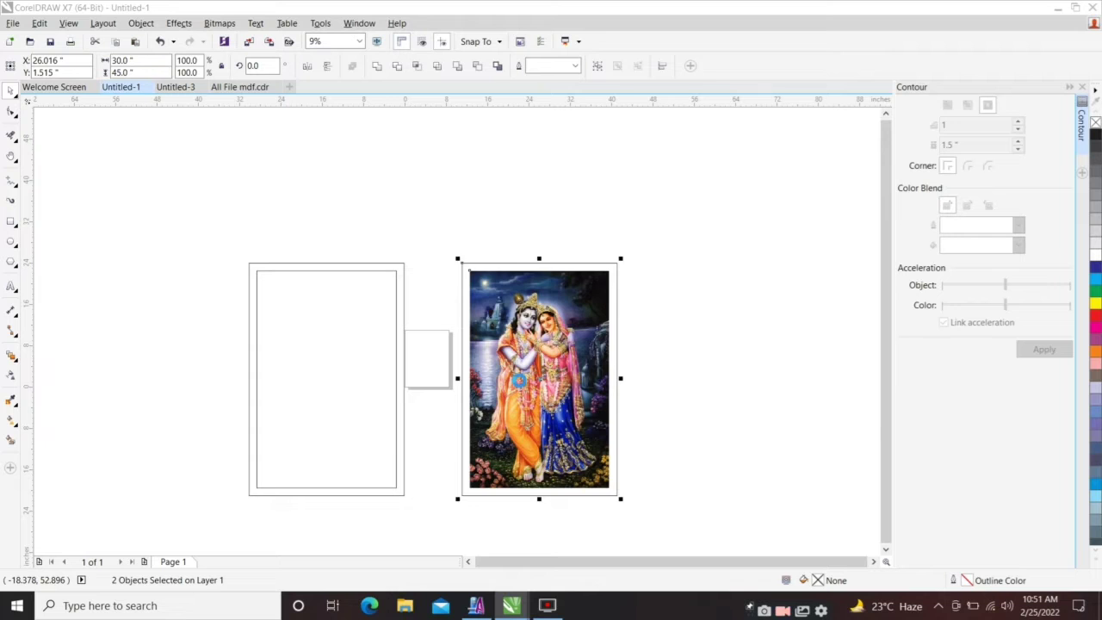
click(694, 361)
scroll(515, 344, up, 2)
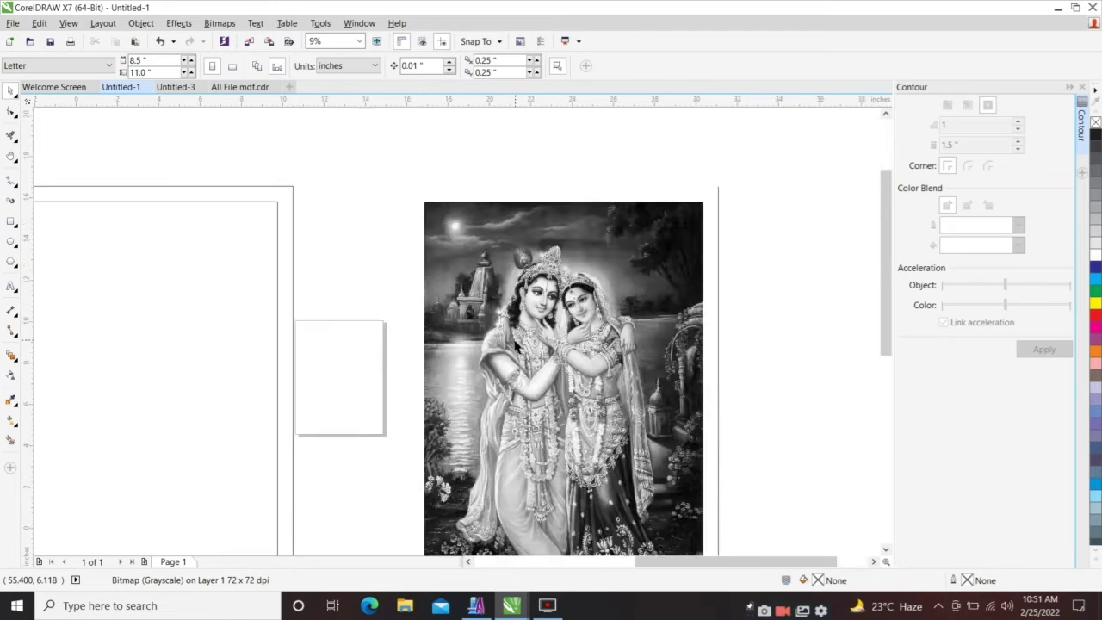
- Export only the framed grayscale picture to the Desktop as a Windows Bitmap (BMP) named ttyl
scroll(515, 344, up, 2)
scroll(534, 310, down, 4)
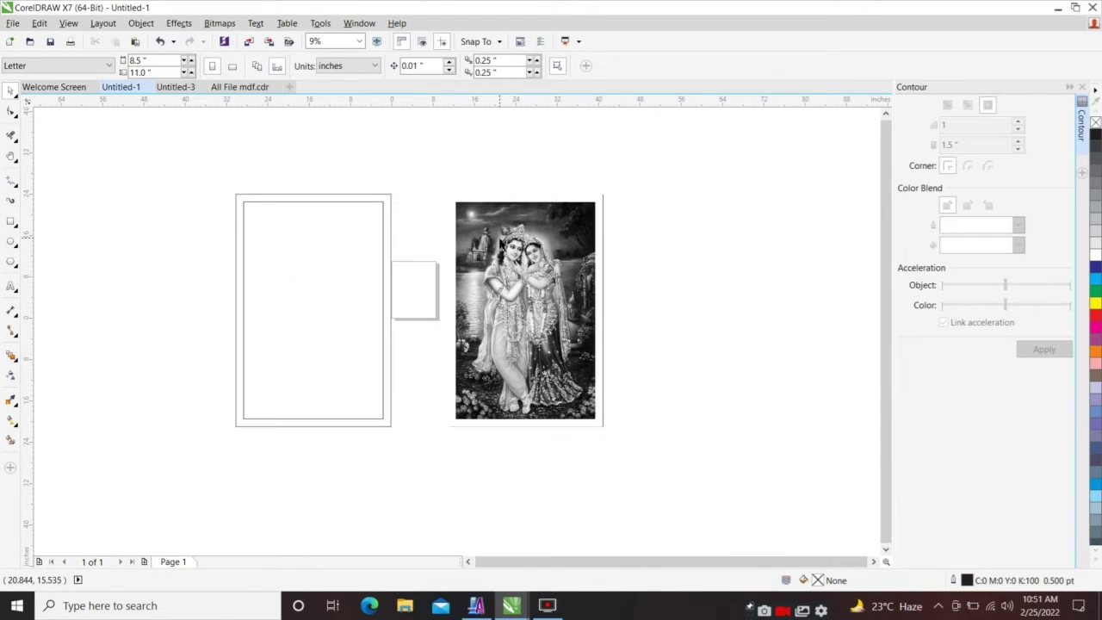
click(502, 245)
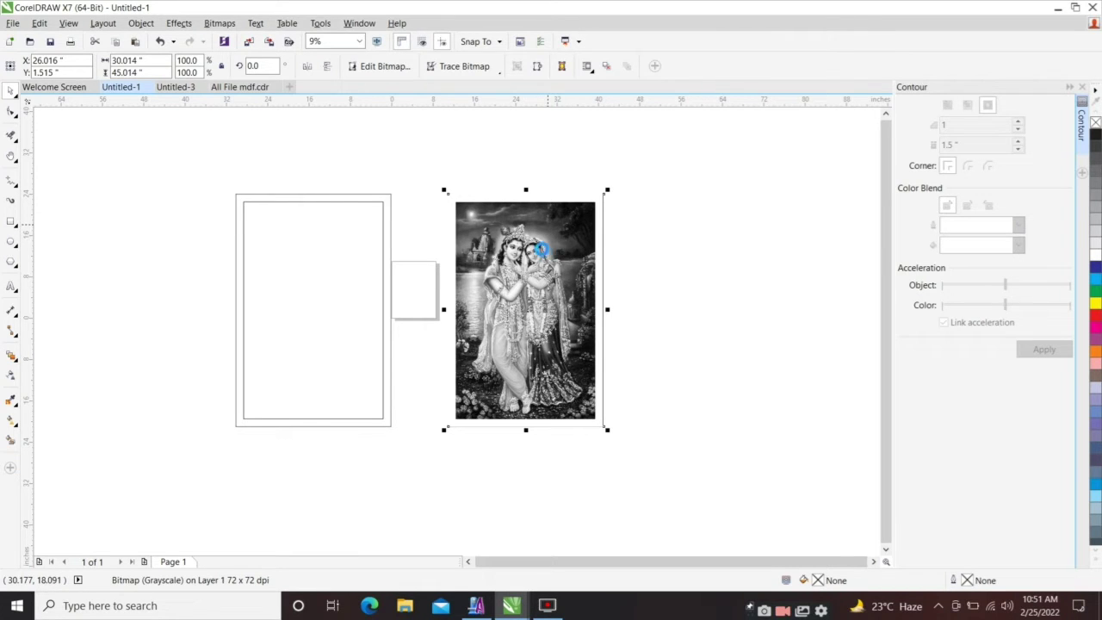
key(ctrl+e)
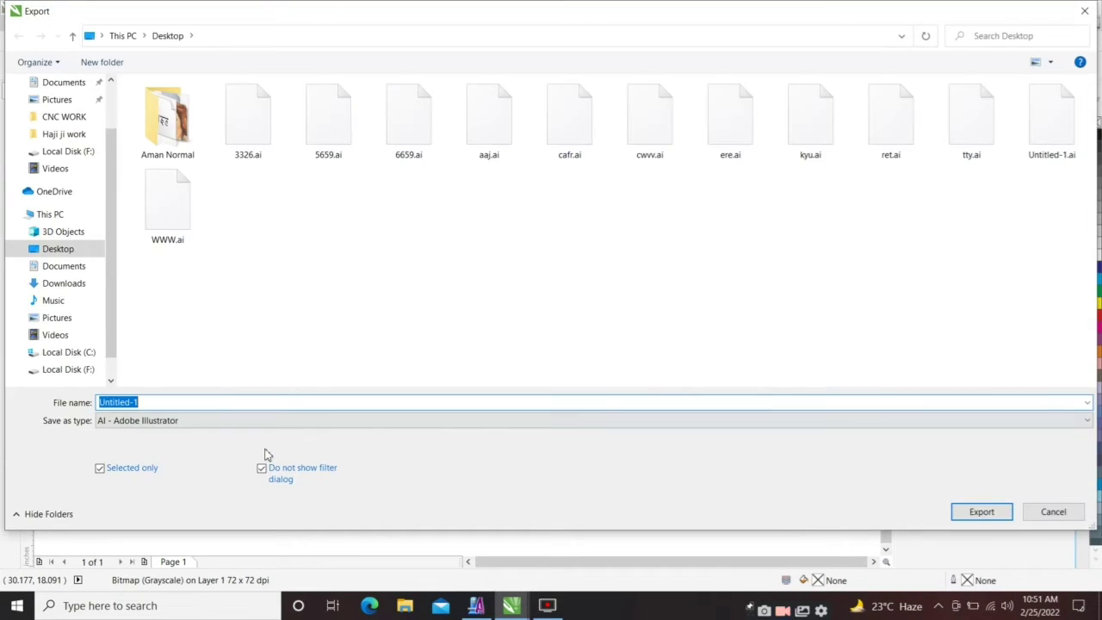
click(216, 422)
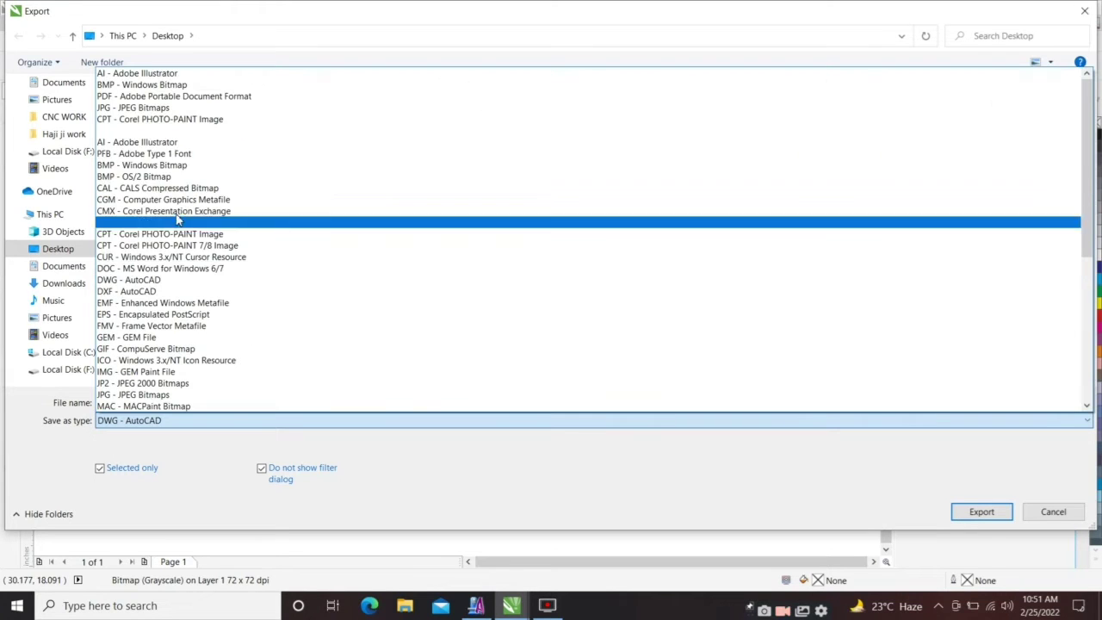
click(194, 166)
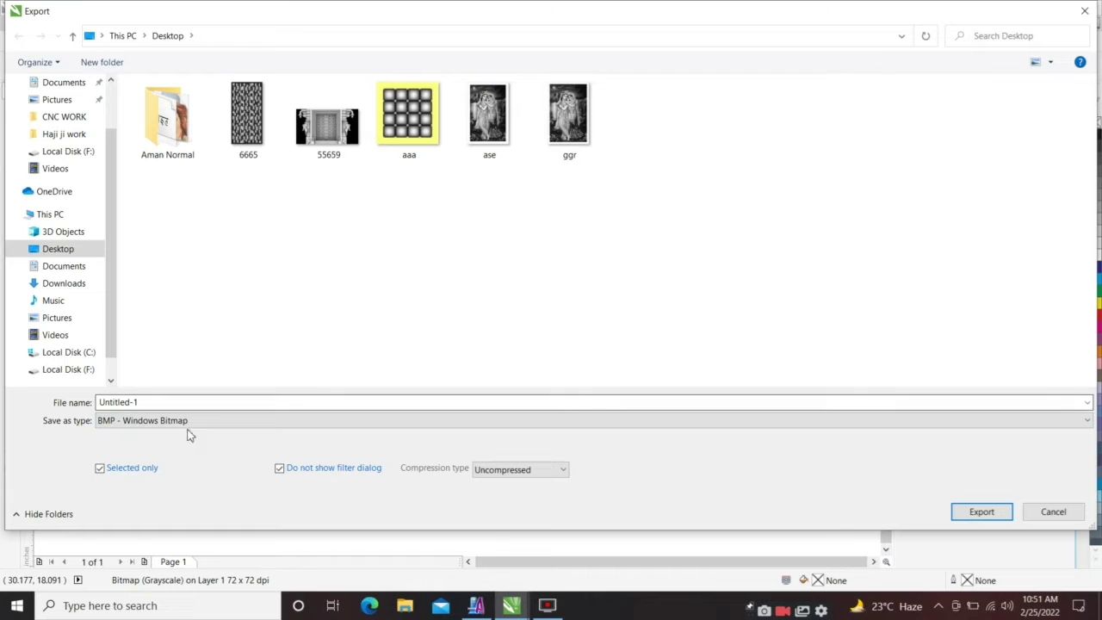
key(shift+Tab)
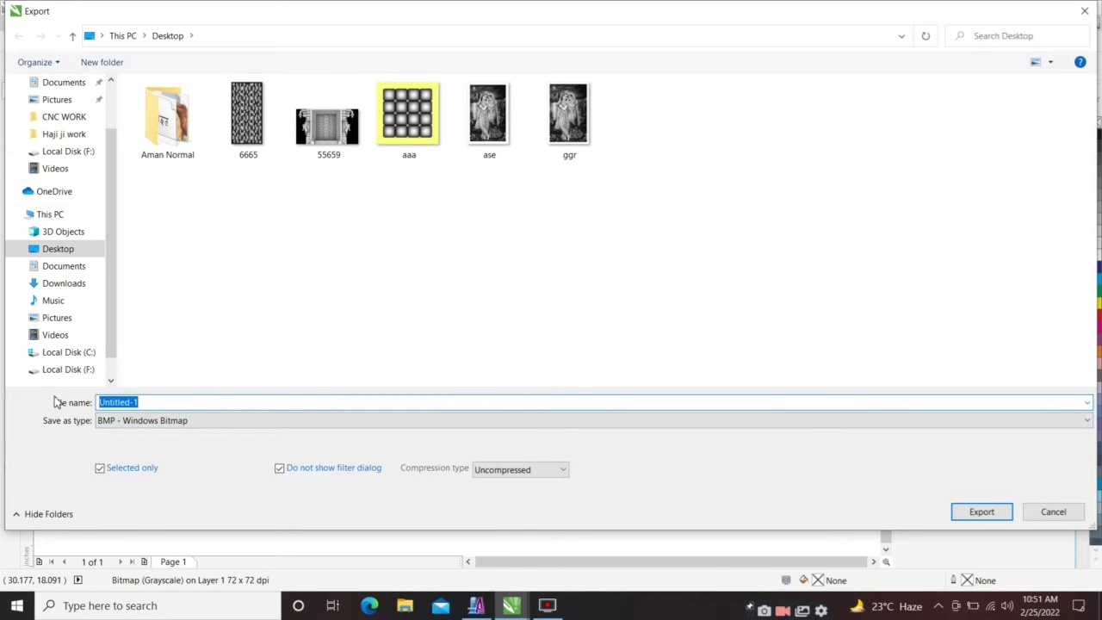
text(tt)
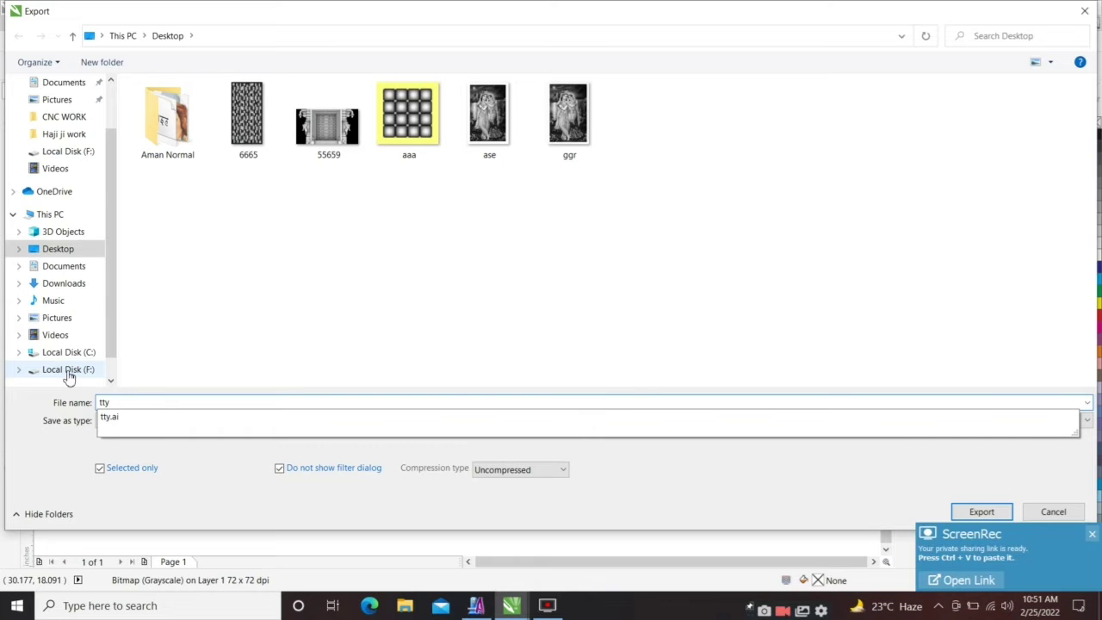
text(yl)
key(Return)
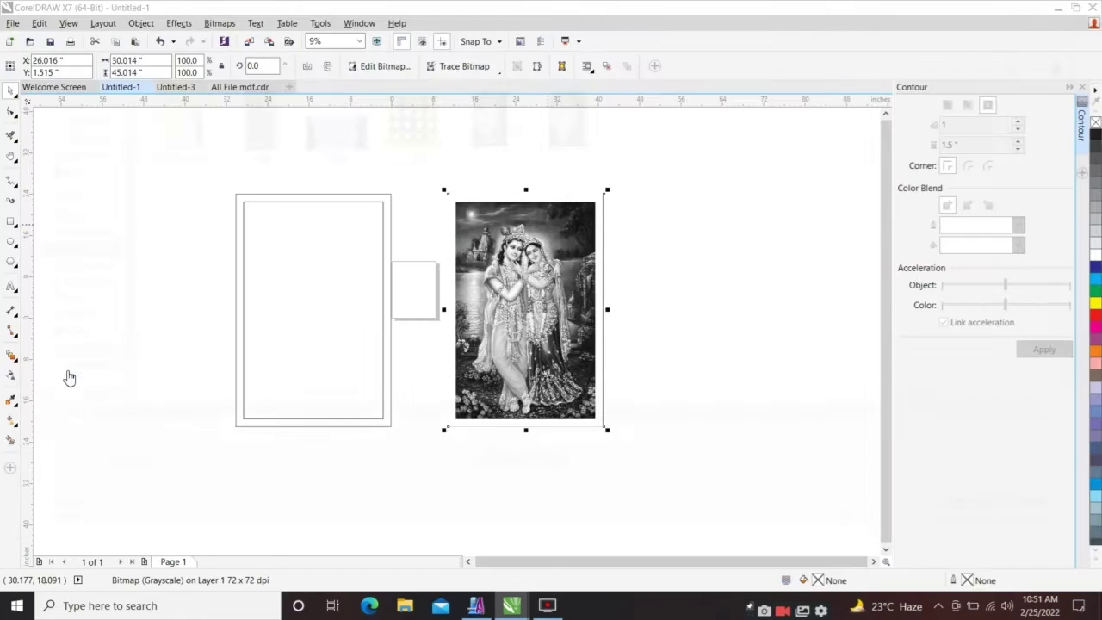
click(596, 178)
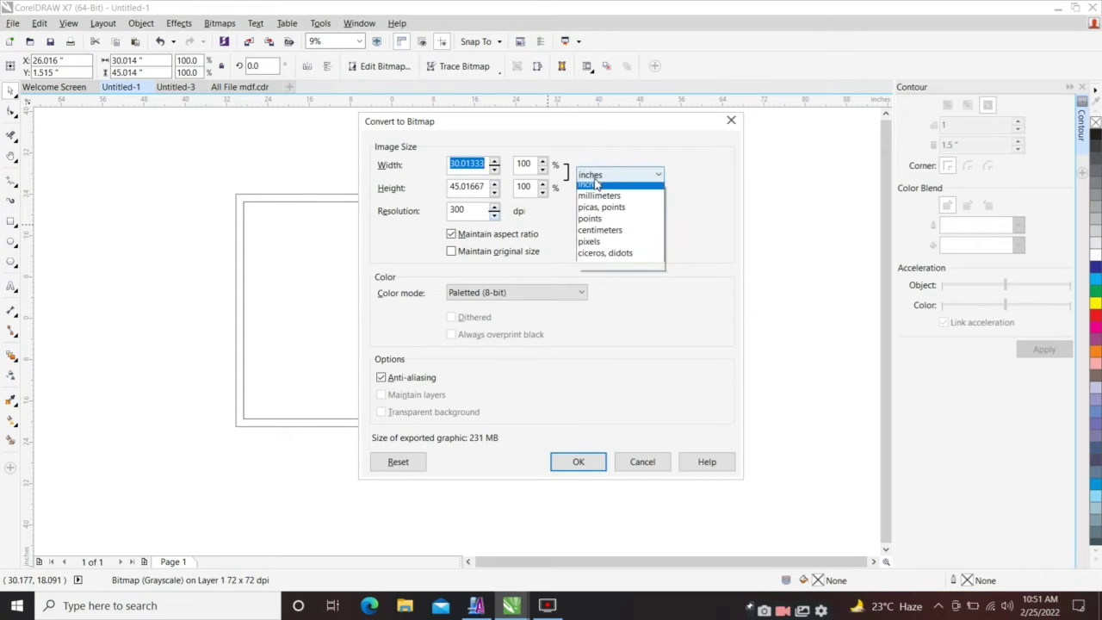
click(615, 202)
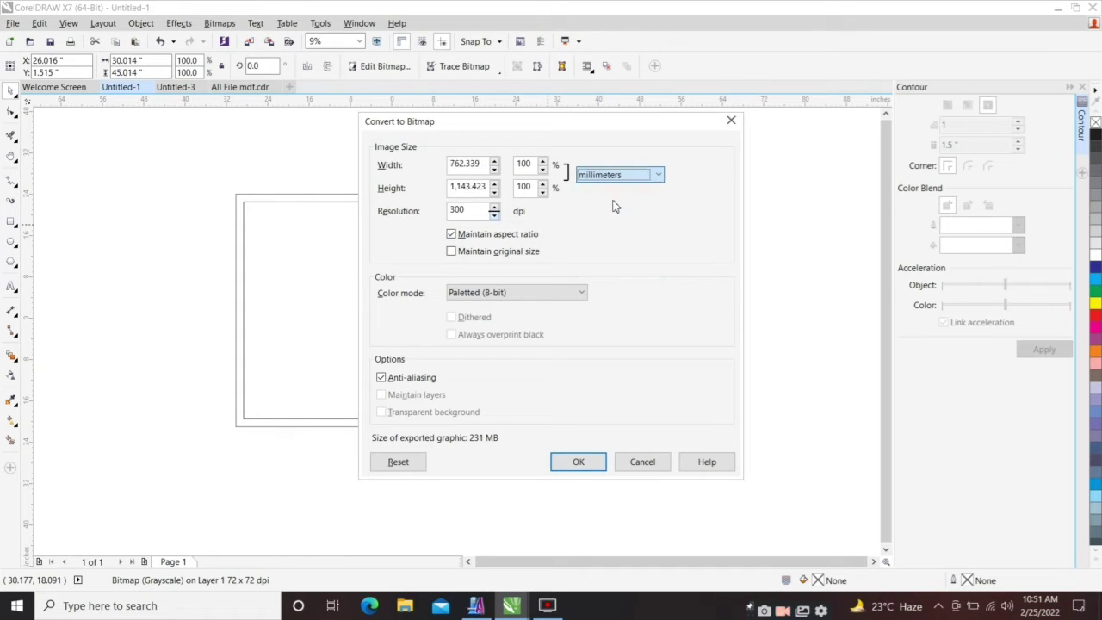
click(595, 178)
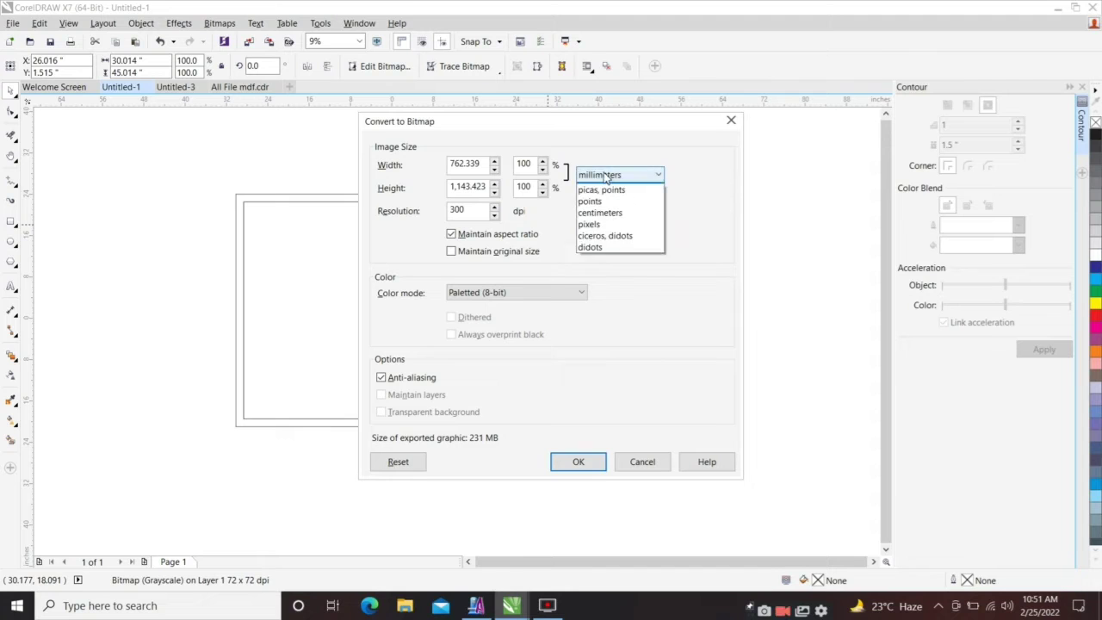
click(608, 189)
click(609, 178)
click(610, 191)
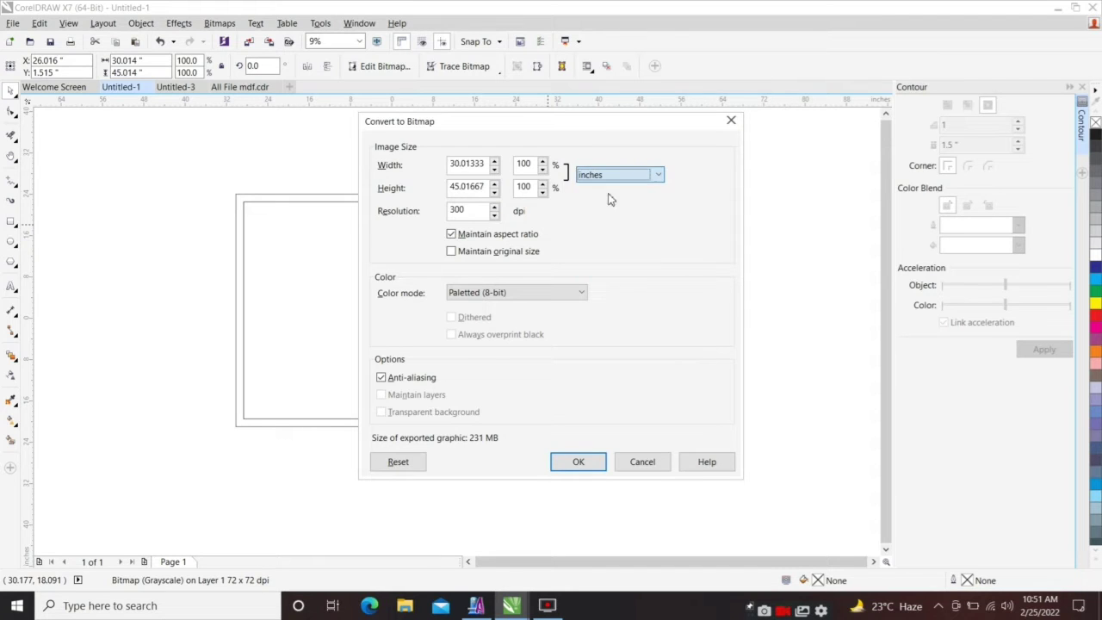
- Set the exported bitmap's resolution to 72 dpi and its width to 30.014 inches, keeping the aspect ratio
drag(469, 210, 390, 215)
text(72)
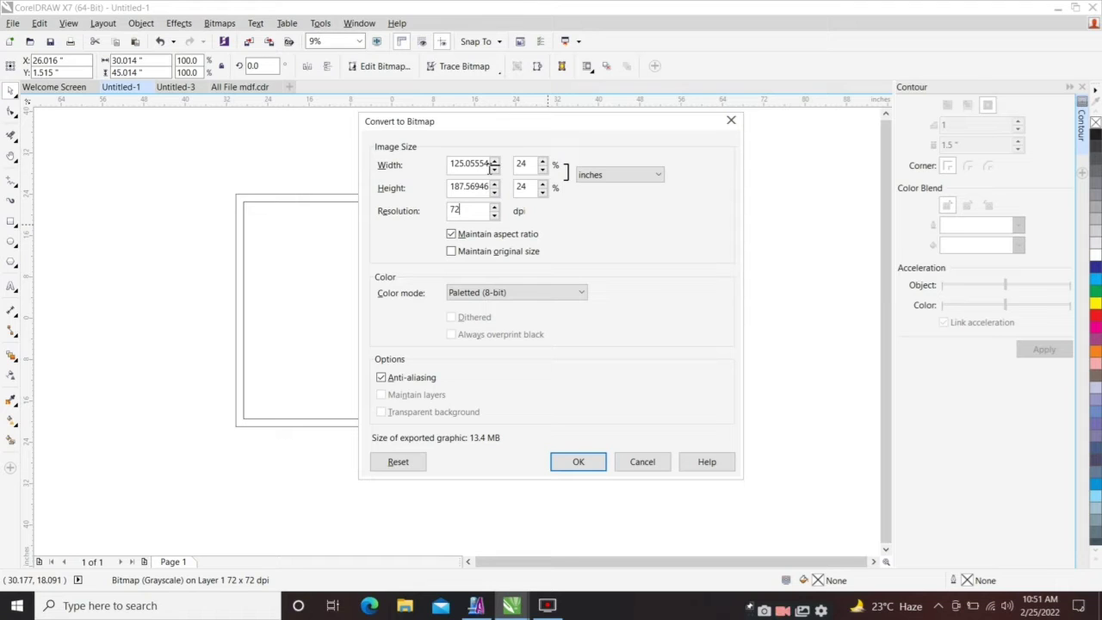
drag(487, 164, 411, 168)
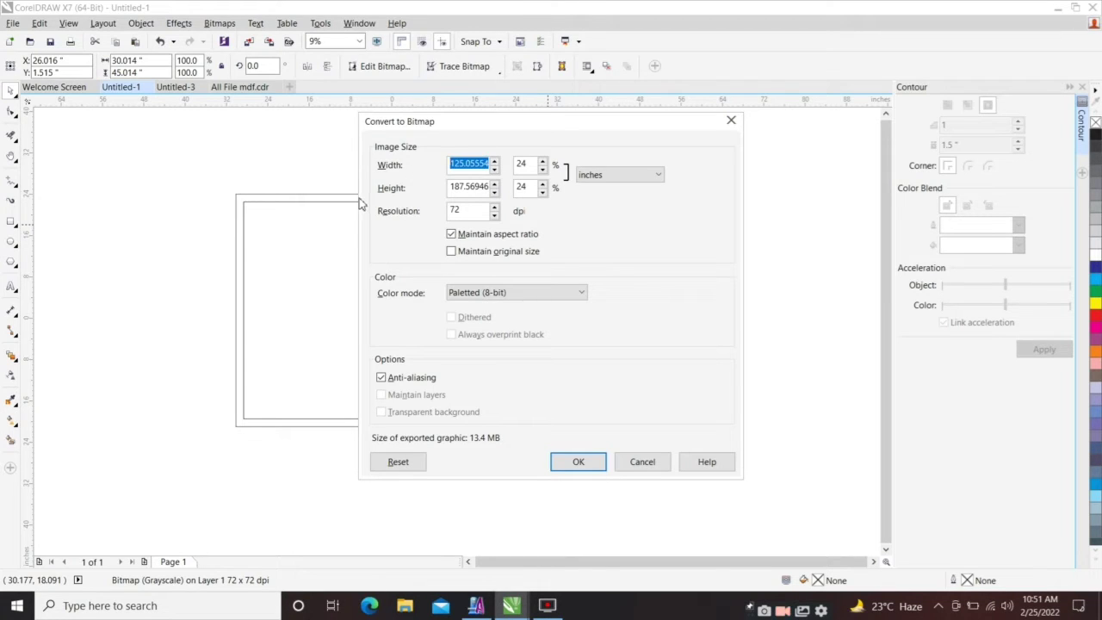
text(30.0)
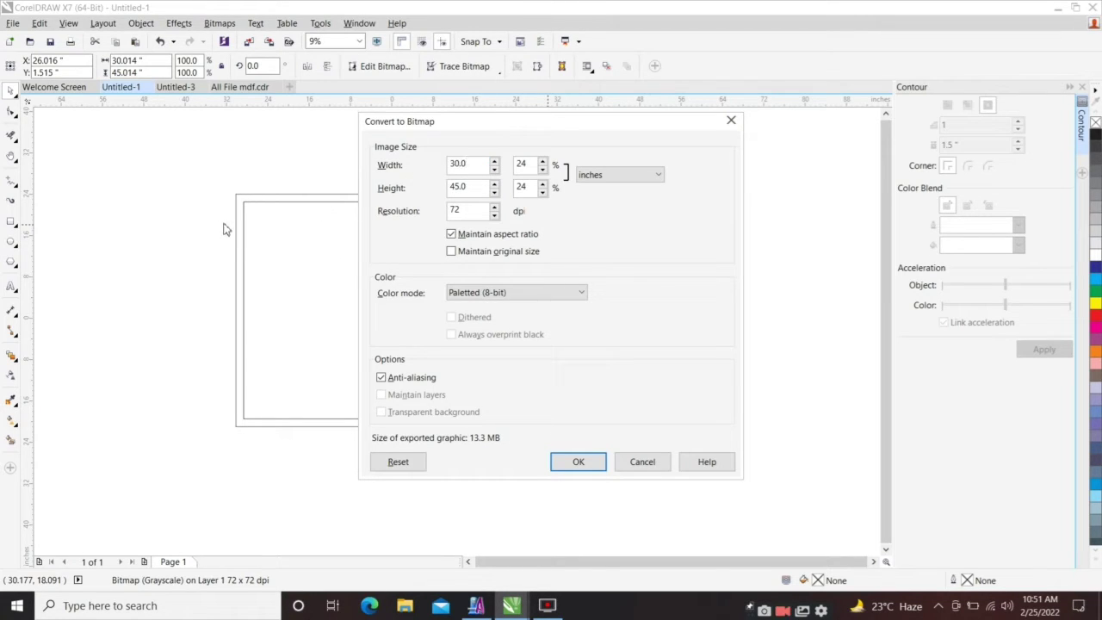
text(14)
- Switch the export size units to millimeters, set the color mode to Grayscale (8-bit), and finish the bitmap export
click(659, 176)
click(629, 203)
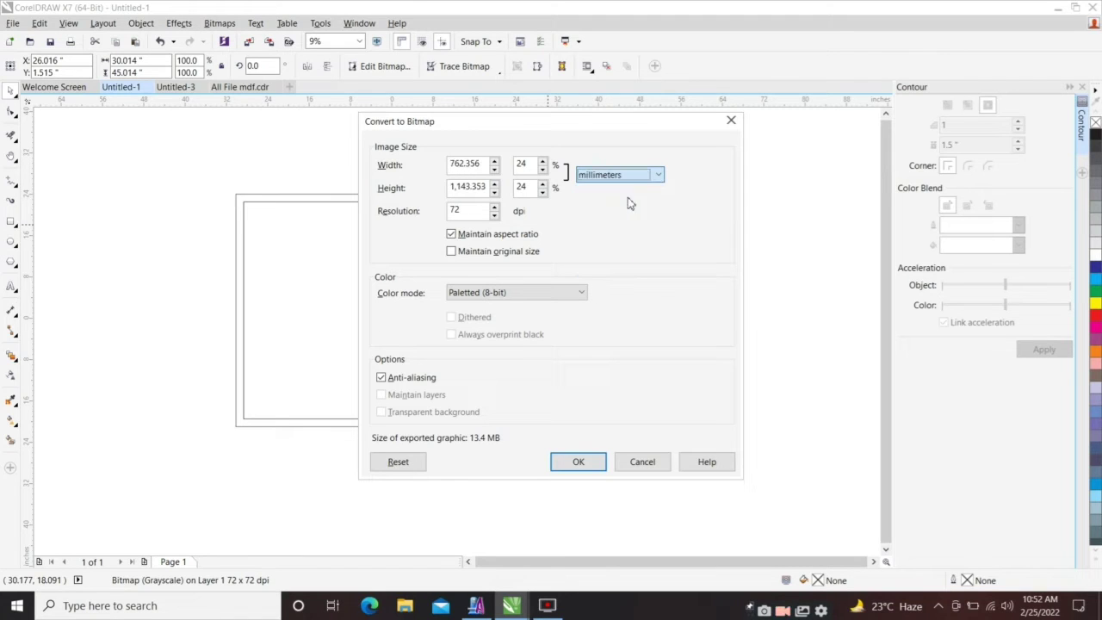
click(496, 293)
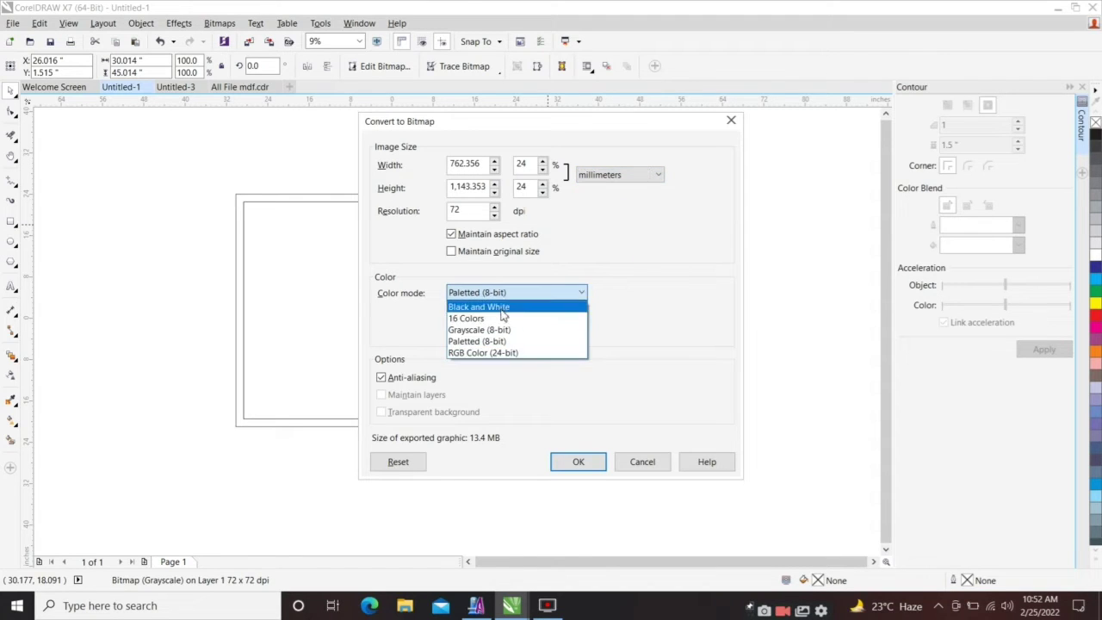
click(487, 330)
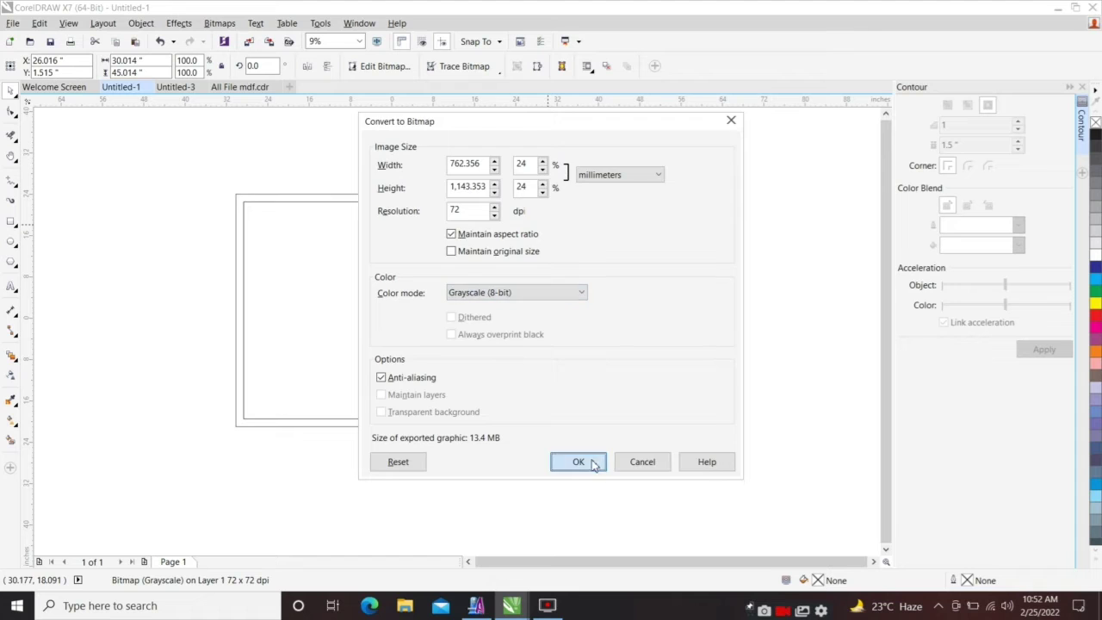
click(578, 461)
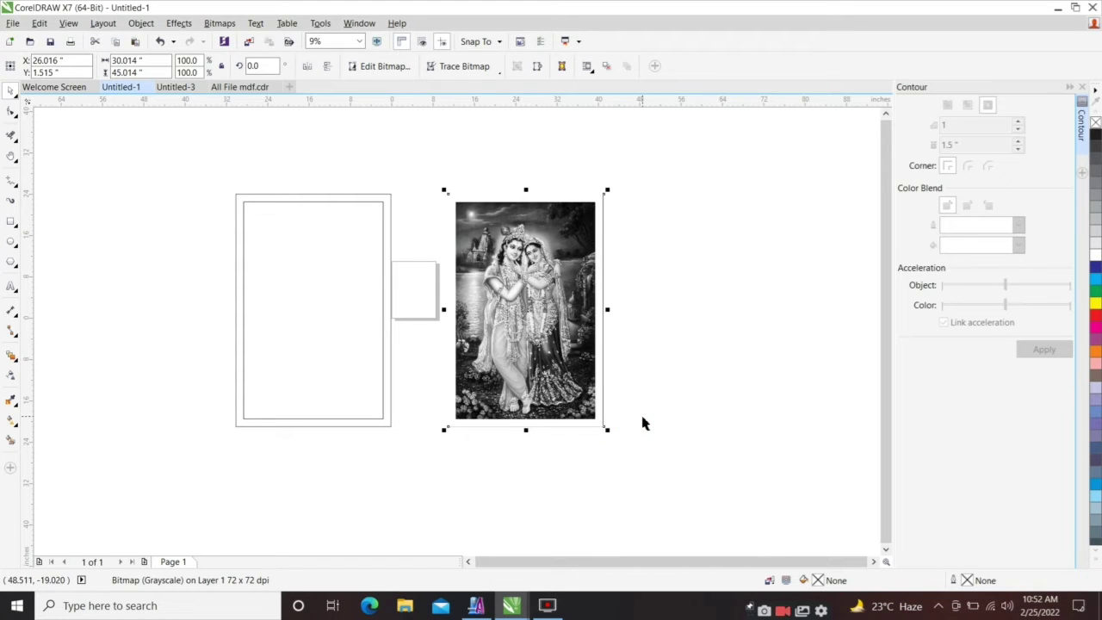
- Export only the frame outline beside the picture to the Desktop as an Adobe Illustrator (AI) file named kkl
drag(419, 162, 180, 477)
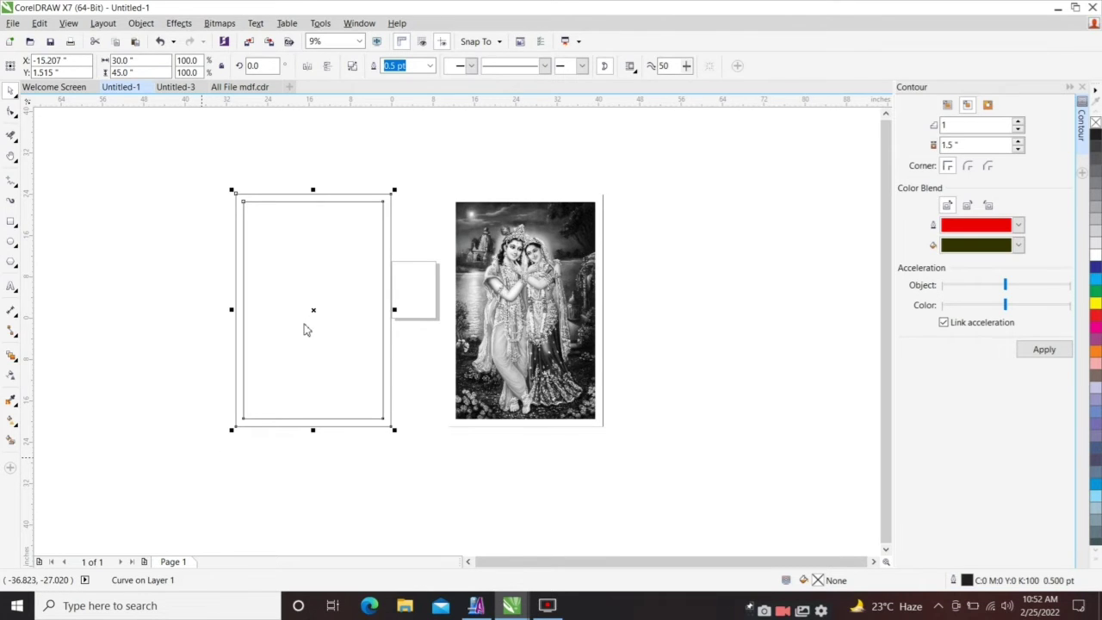
key(ctrl+e)
click(172, 422)
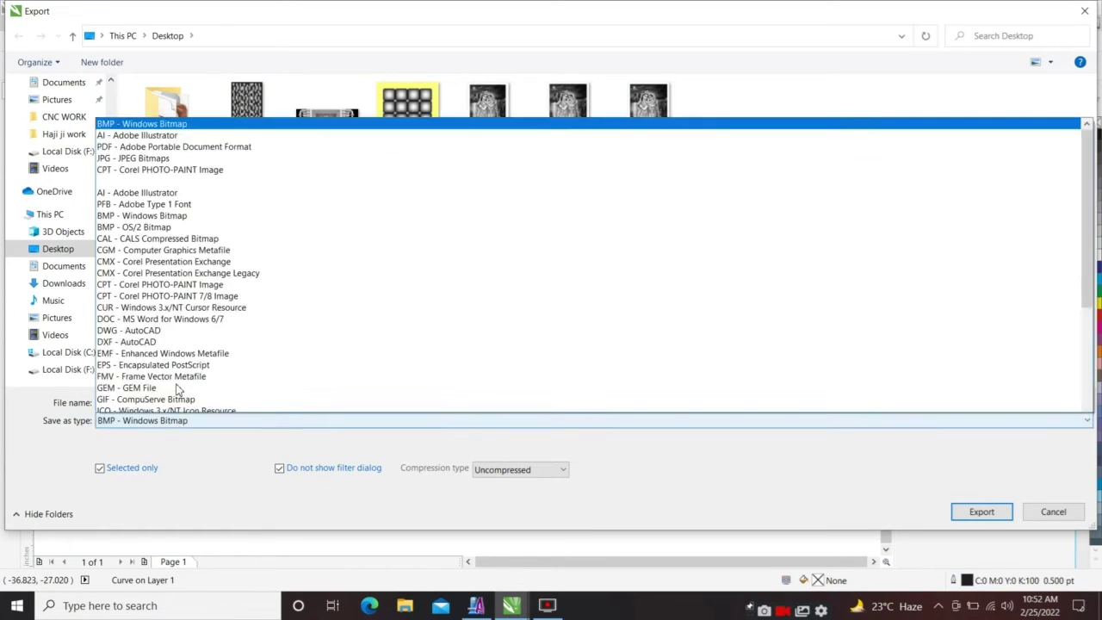
click(179, 145)
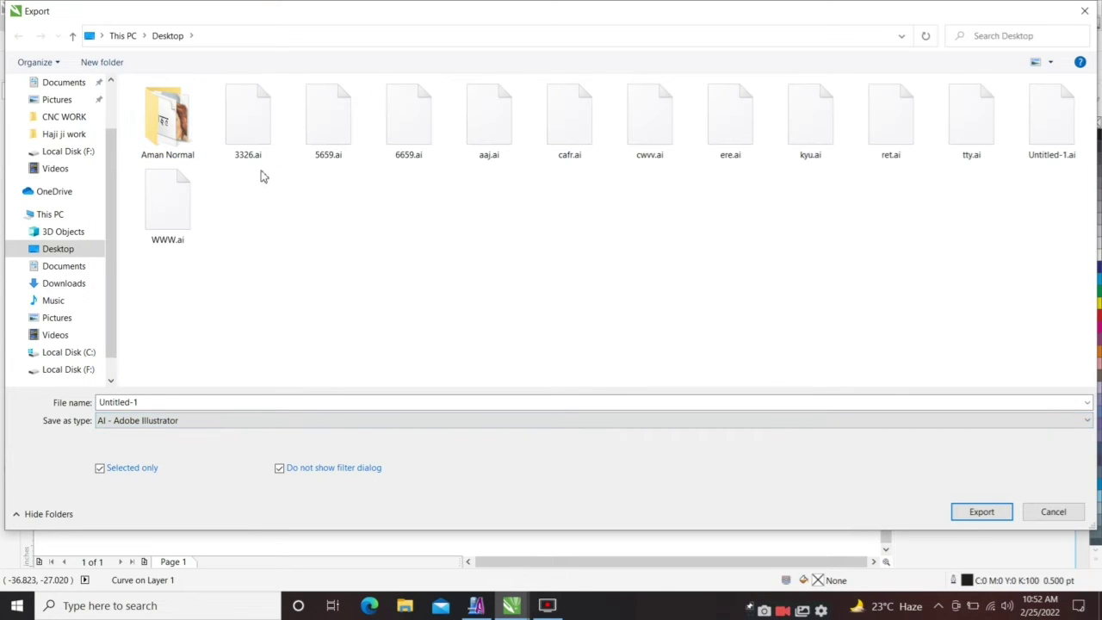
click(172, 402)
drag(172, 402, 73, 409)
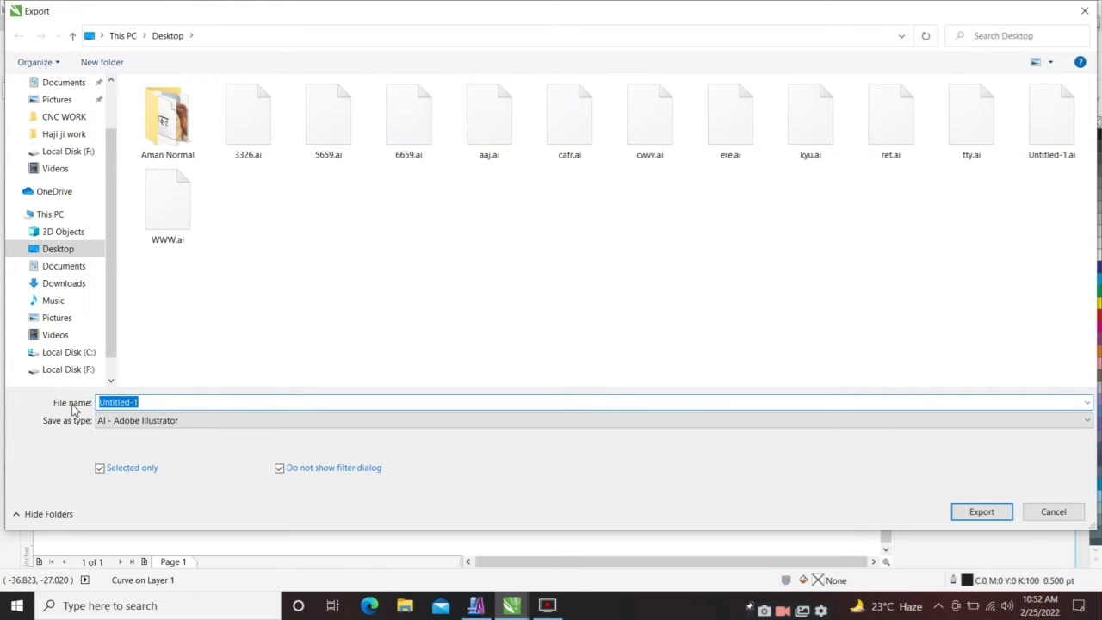
text(bb)
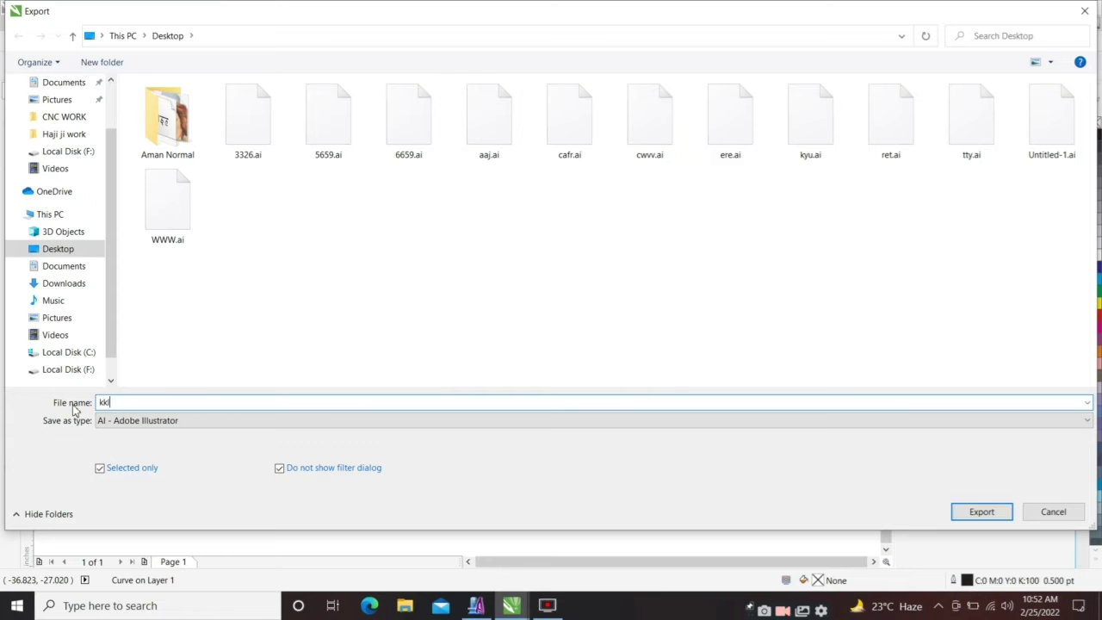
key(Return)
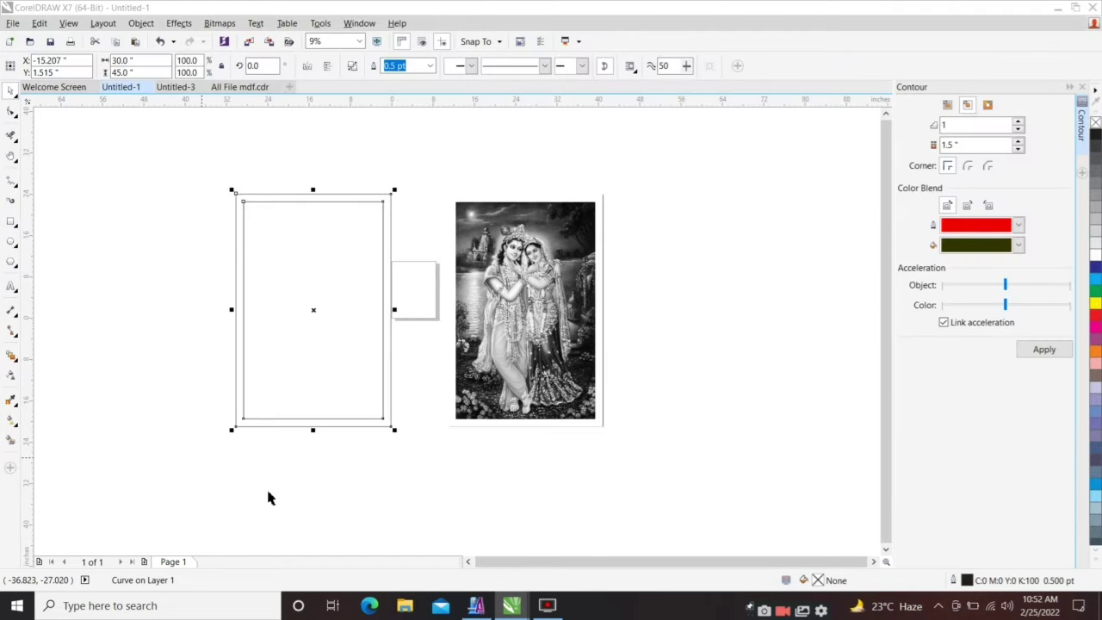
click(407, 530)
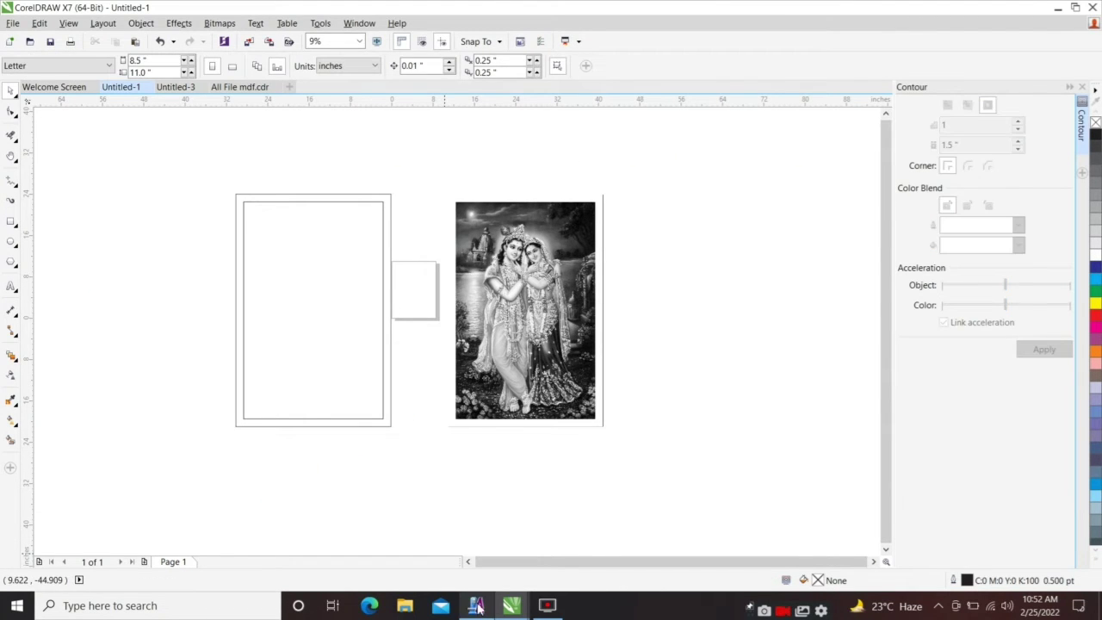
- Switch to ArtCAM Pro and choose the ttyl bitmap from the Desktop as the existing model to open
click(475, 606)
click(130, 180)
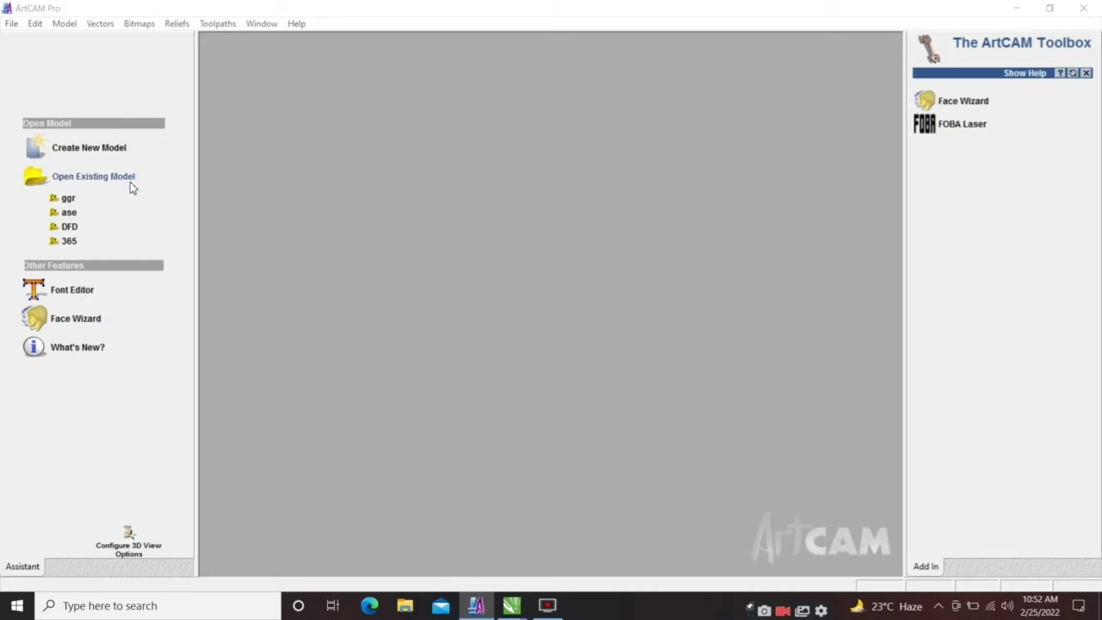
click(512, 338)
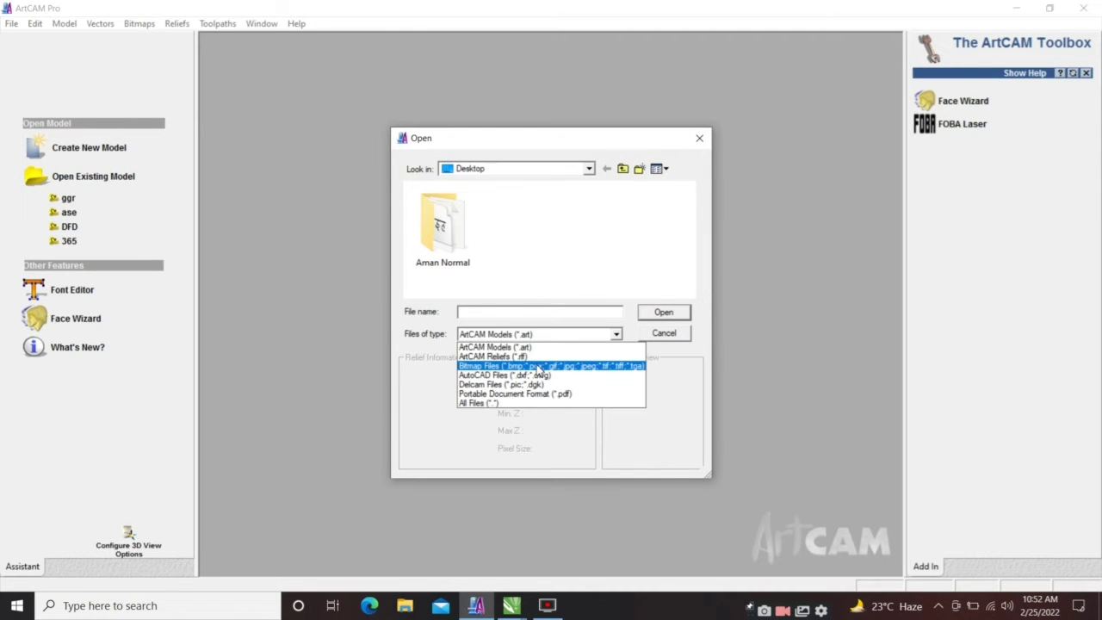
click(538, 365)
scroll(569, 242, down, 5)
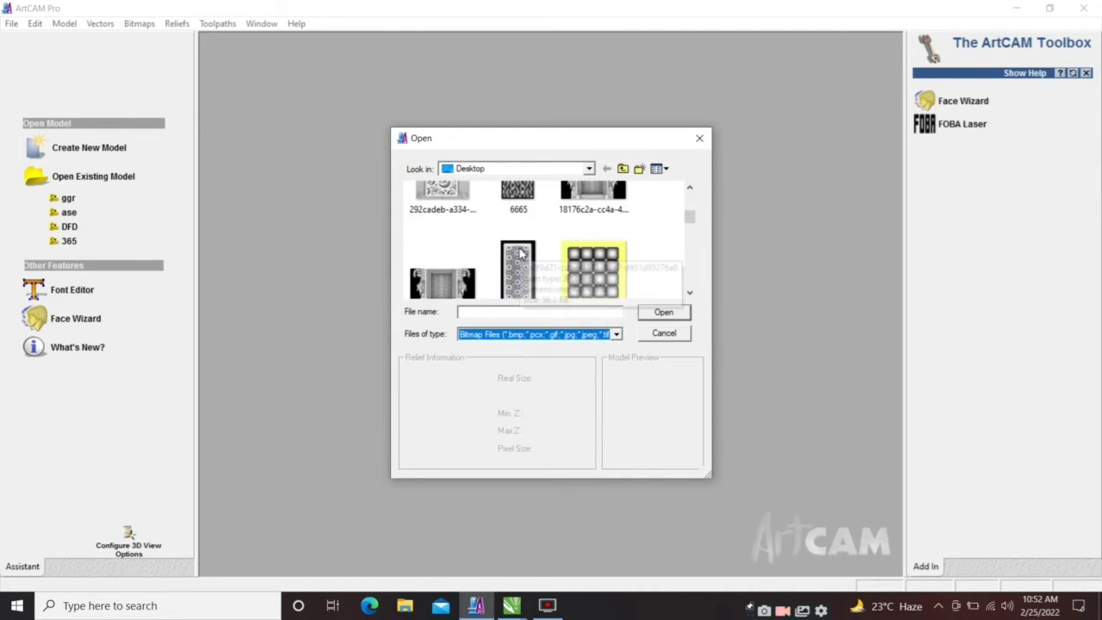
scroll(482, 248, down, 2)
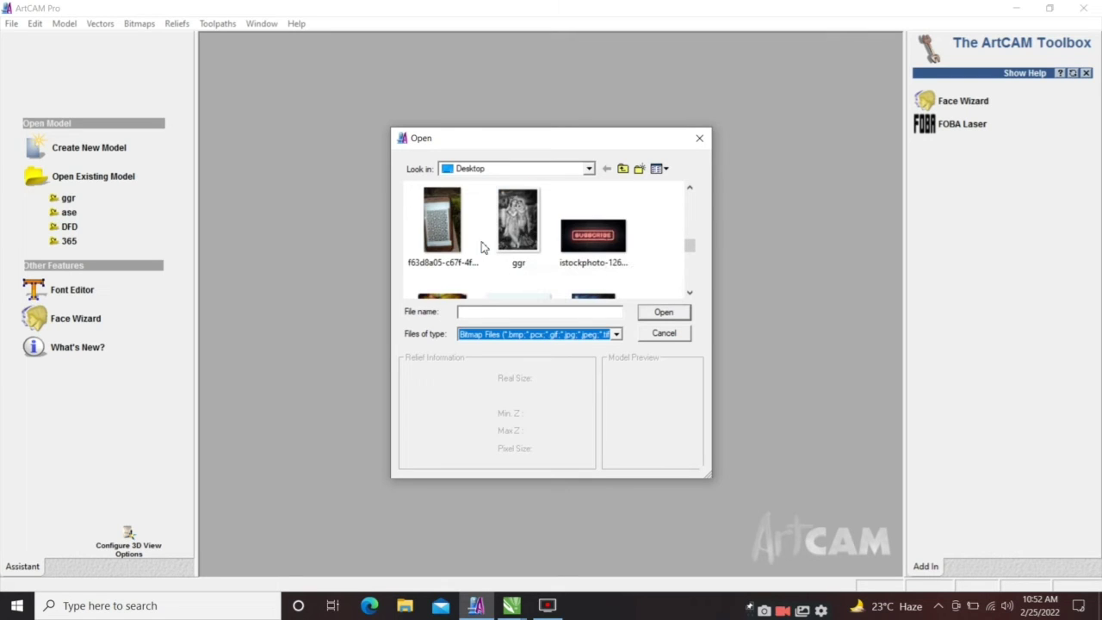
scroll(482, 248, down, 1)
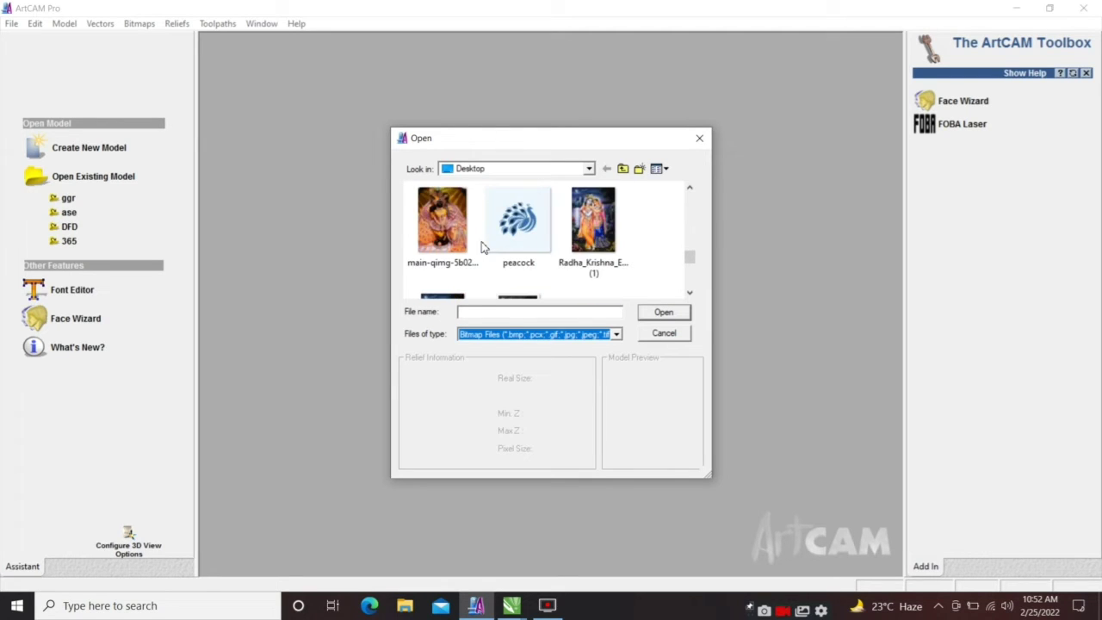
scroll(482, 247, down, 1)
click(505, 241)
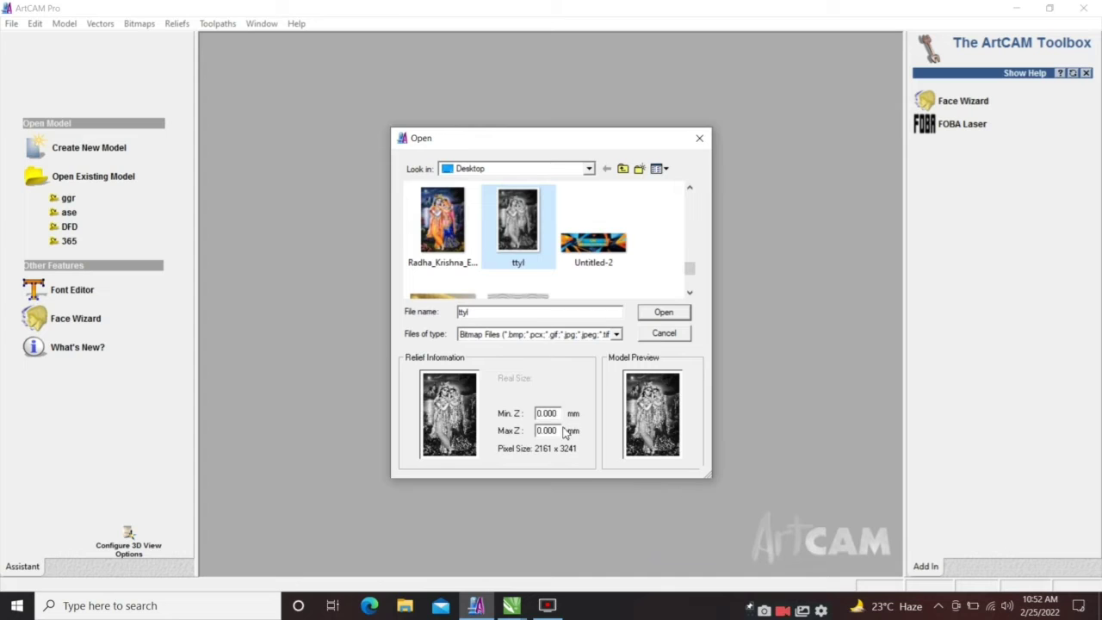
- Set the relief's maximum Z to 7 mm and open the ttyl bitmap
double_click(562, 430)
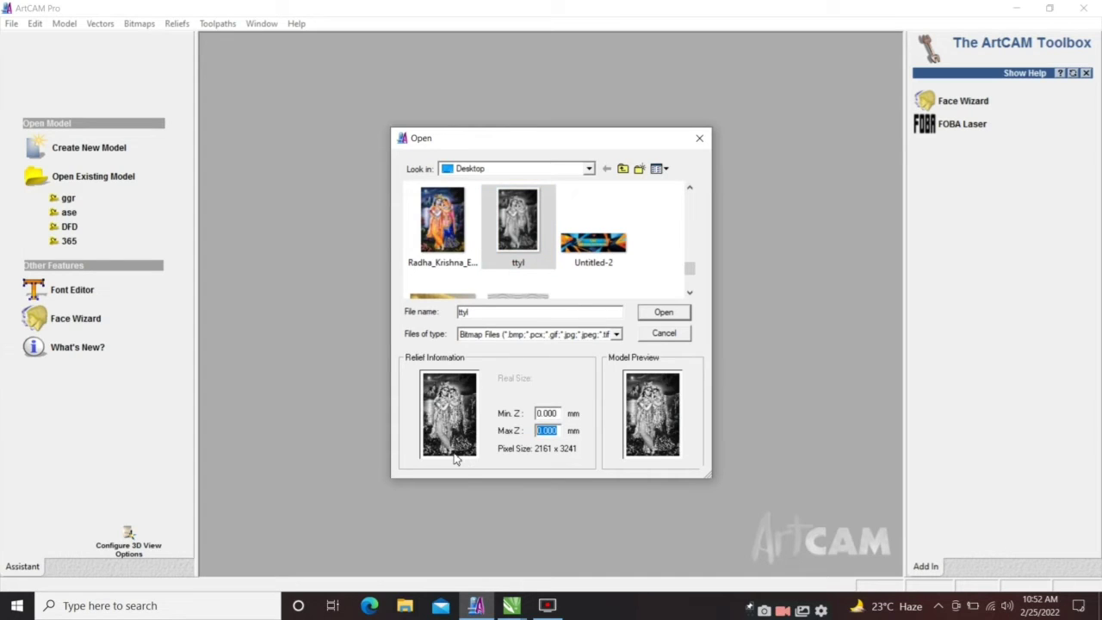
text(7)
click(664, 313)
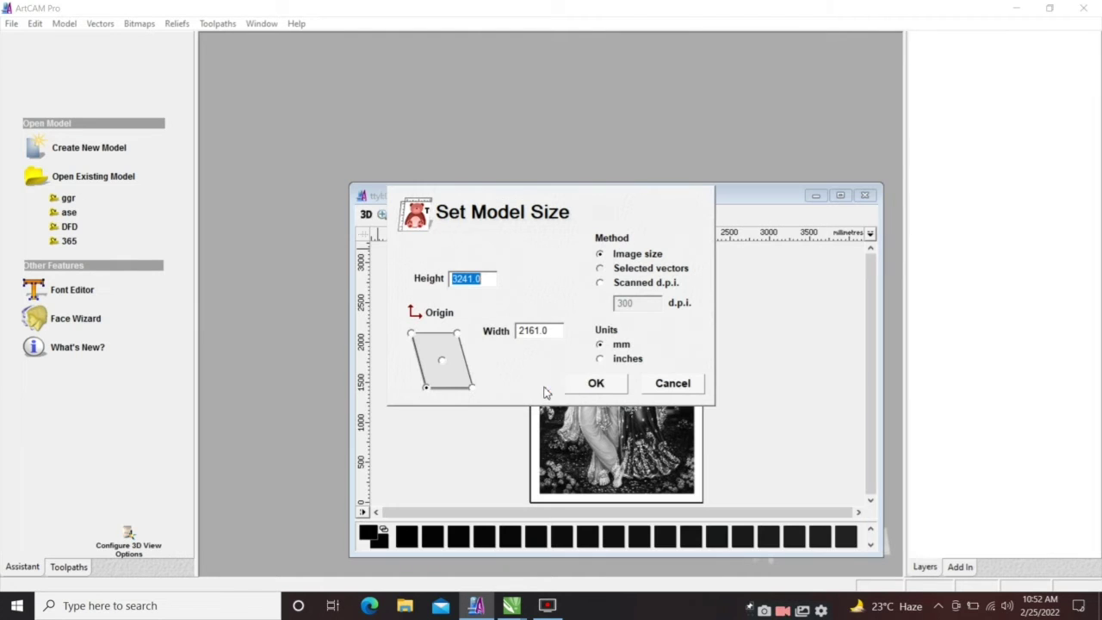
- Set the model width to 30.014 inches, switch the units back to mm, and accept the model size
click(601, 359)
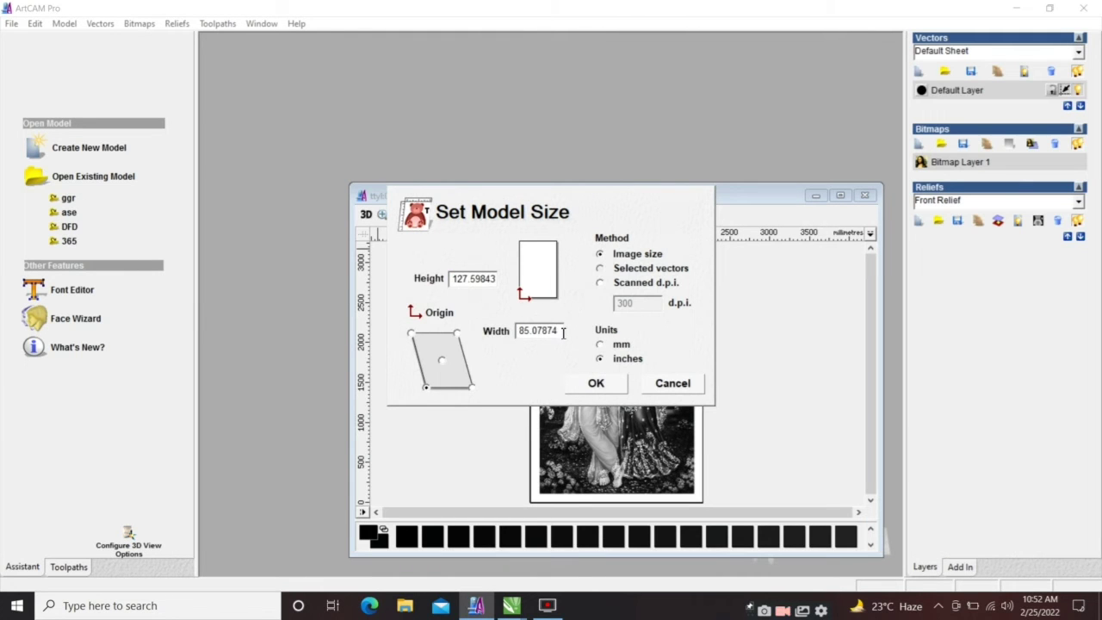
drag(563, 334, 455, 334)
text(30)
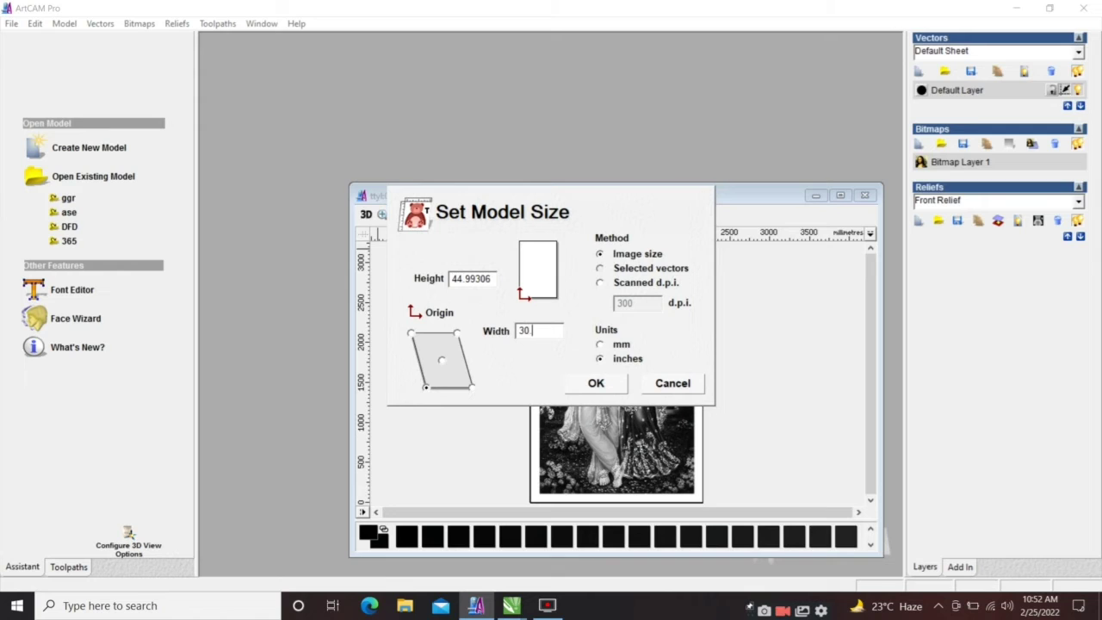
text(.014)
click(600, 345)
click(597, 383)
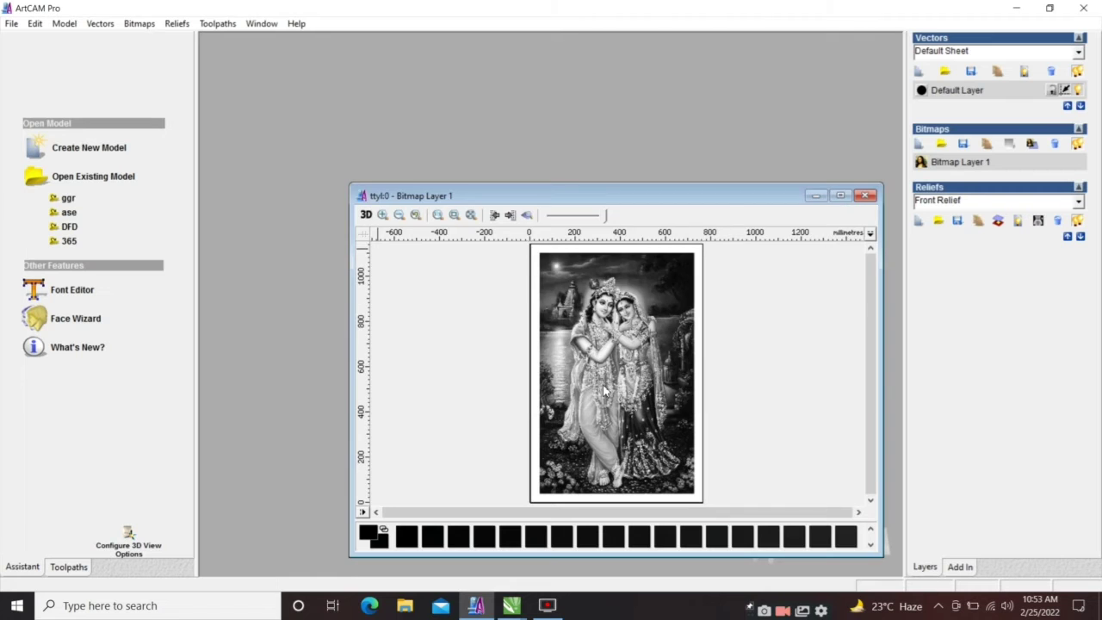
- Maximize the 2D view of the ttyl model and fit the picture in it
click(840, 196)
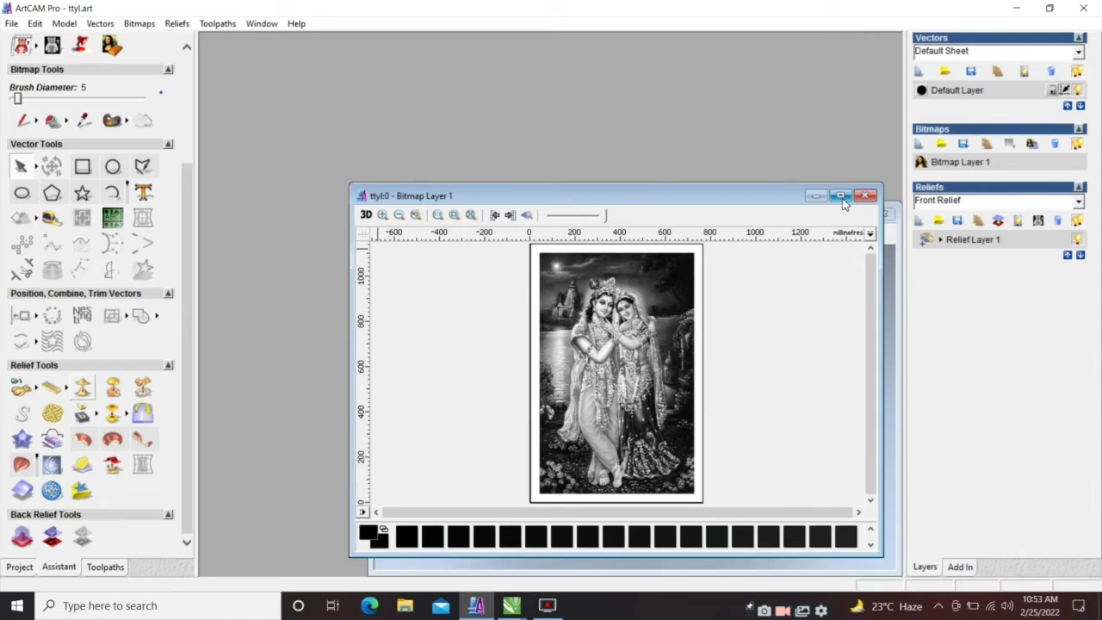
click(841, 196)
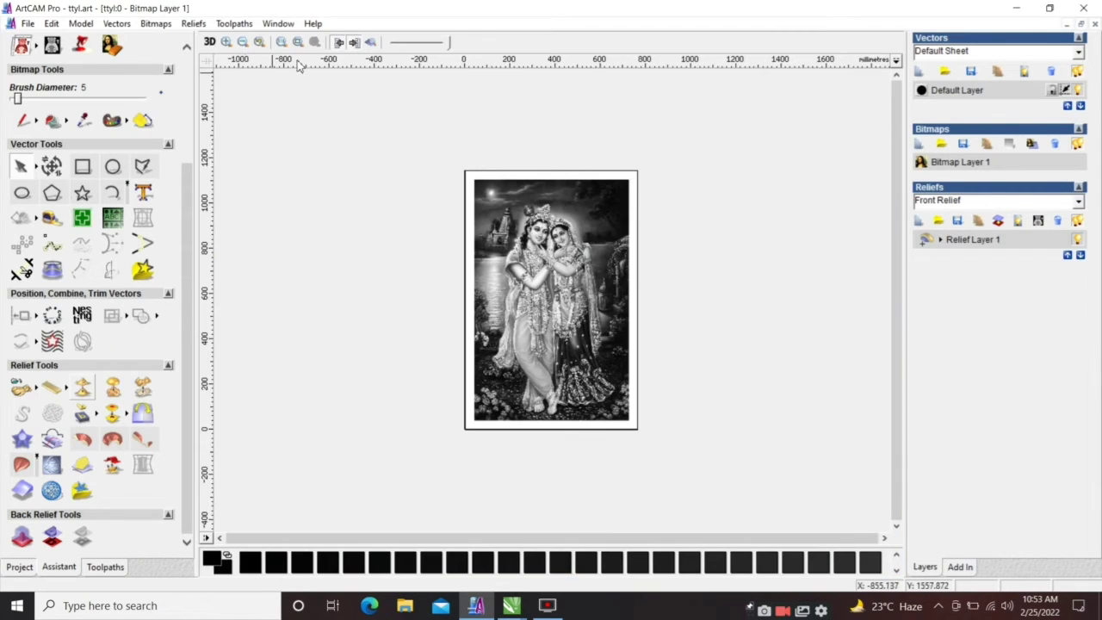
key(F4)
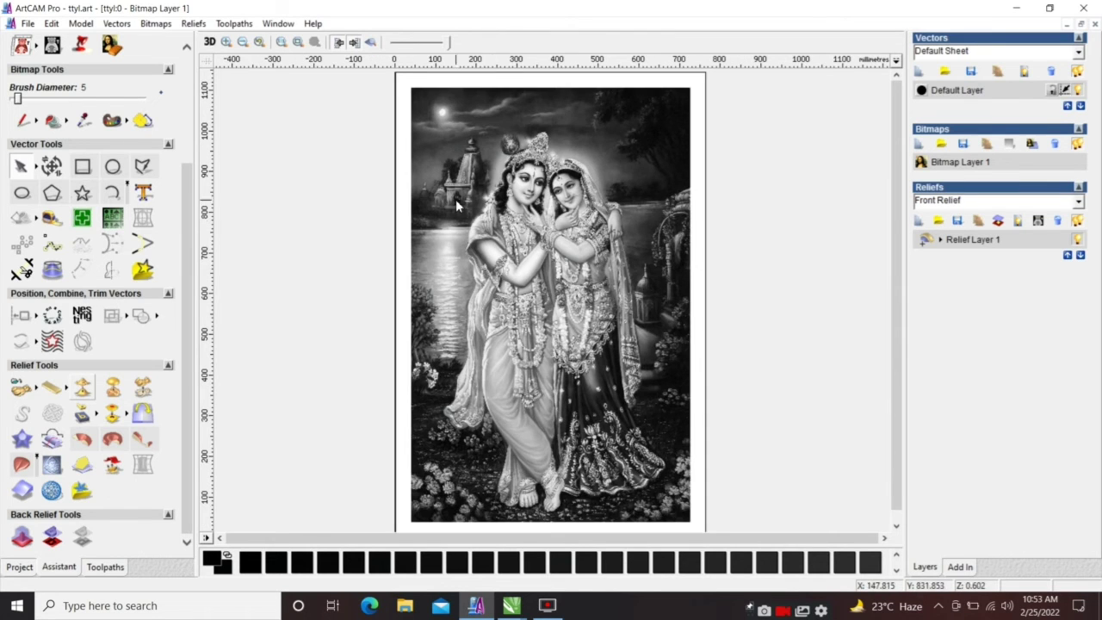
scroll(455, 199, down, 1)
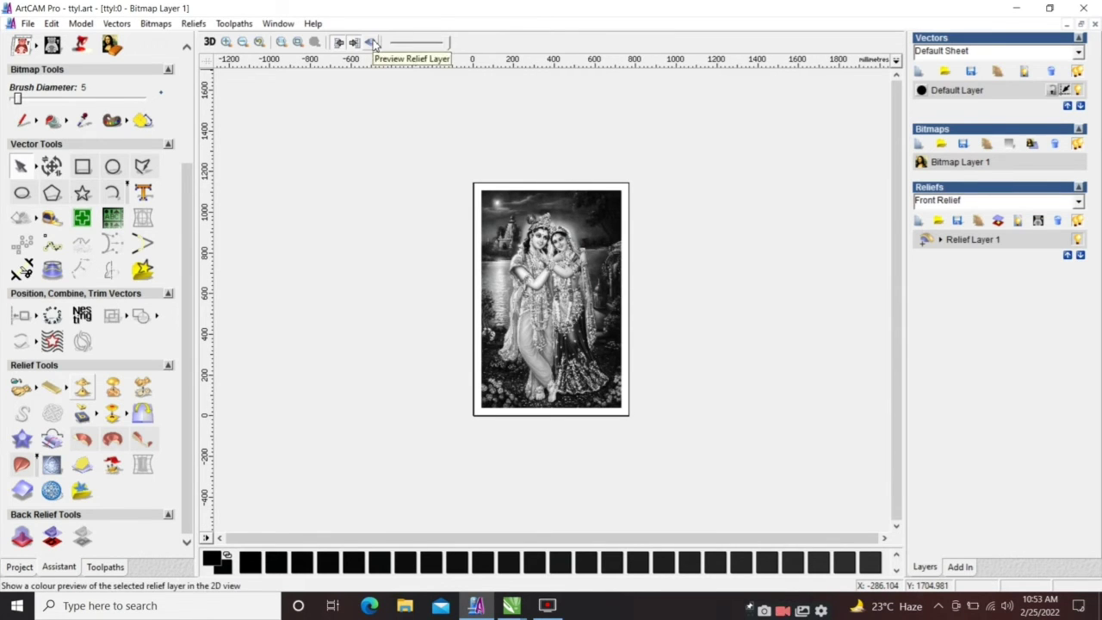
- Preview the relief layer in color in the 2D view and examine the figures' shading
click(373, 42)
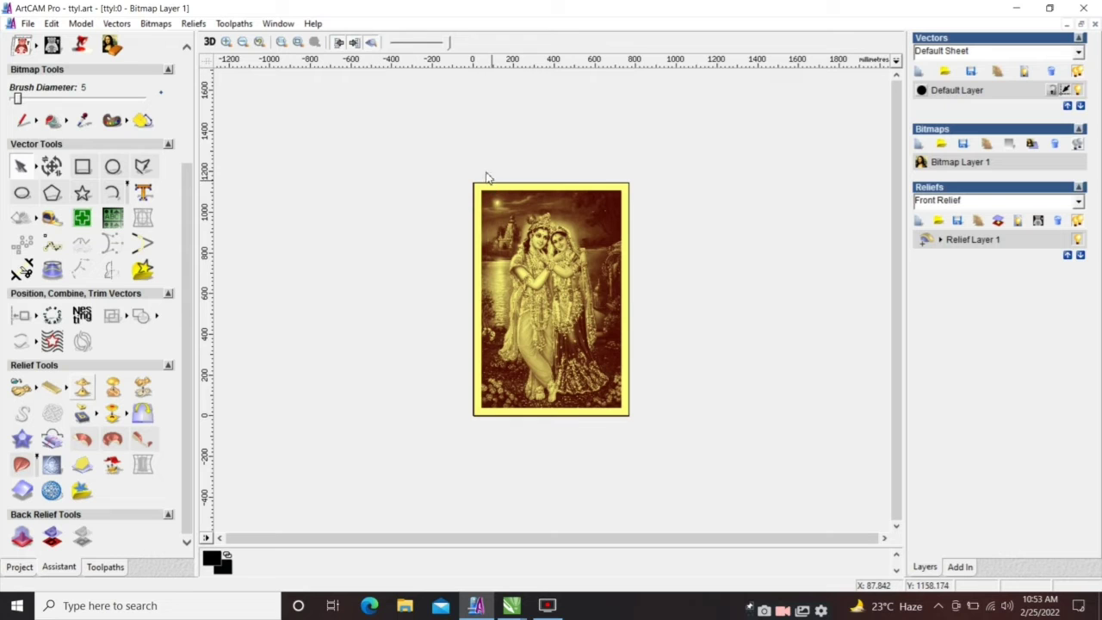
scroll(533, 275, up, 2)
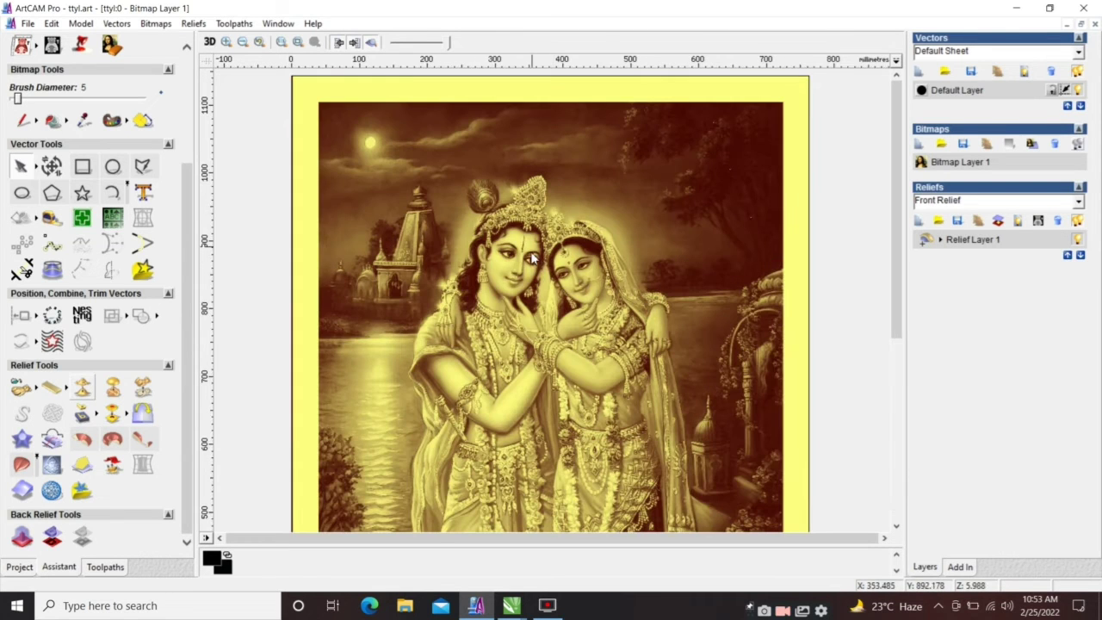
scroll(530, 274, down, 1)
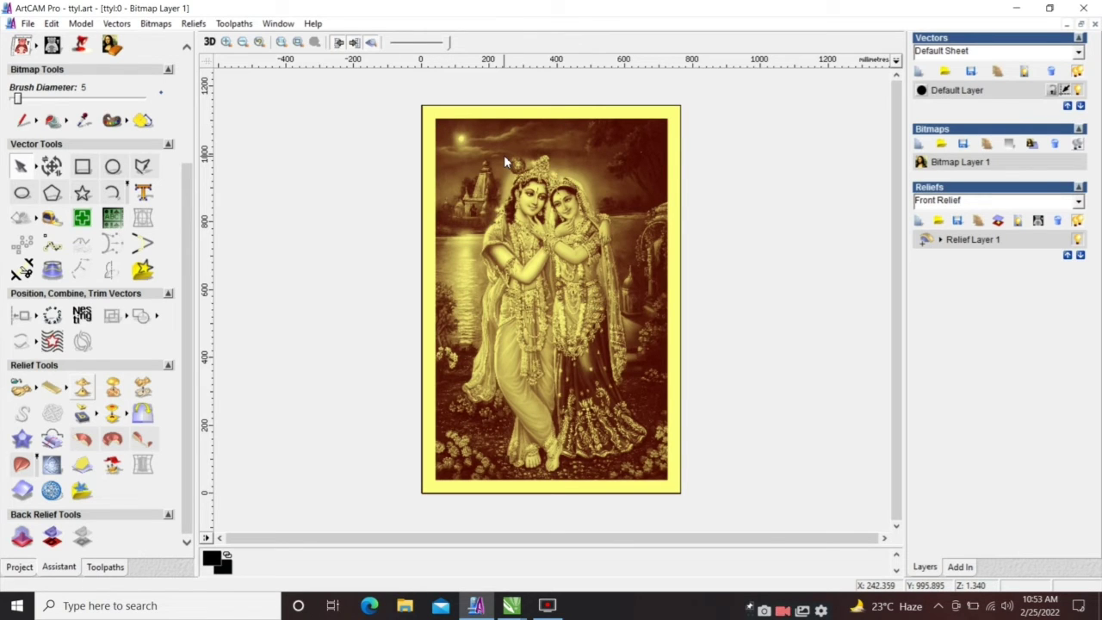
scroll(504, 155, up, 1)
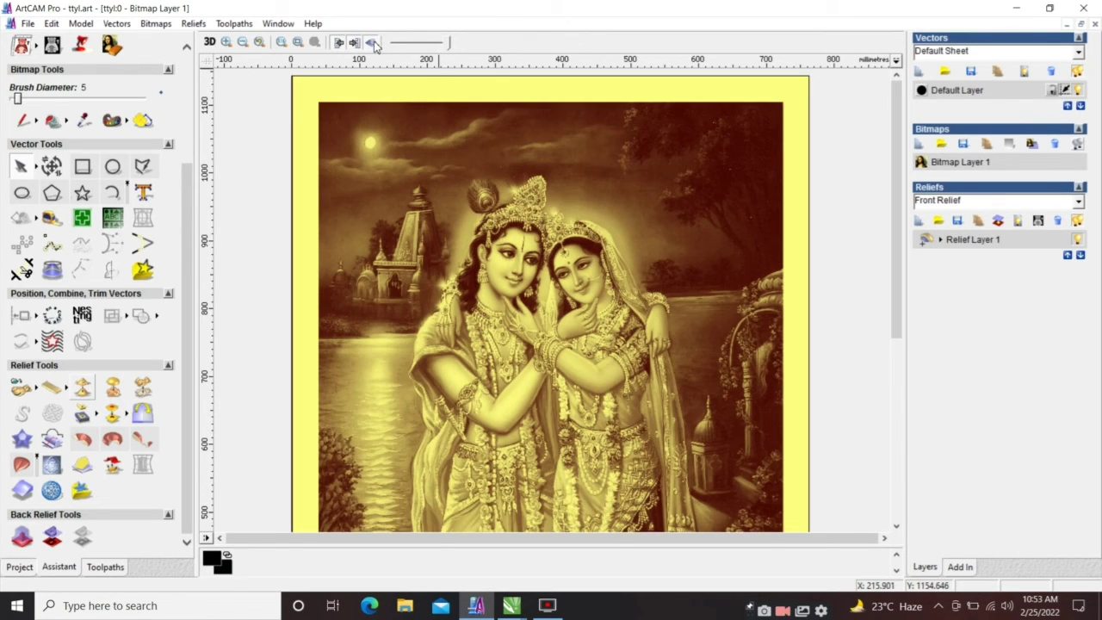
click(242, 41)
- Switch to the 3D view and examine the relief of the two faces up close
click(209, 41)
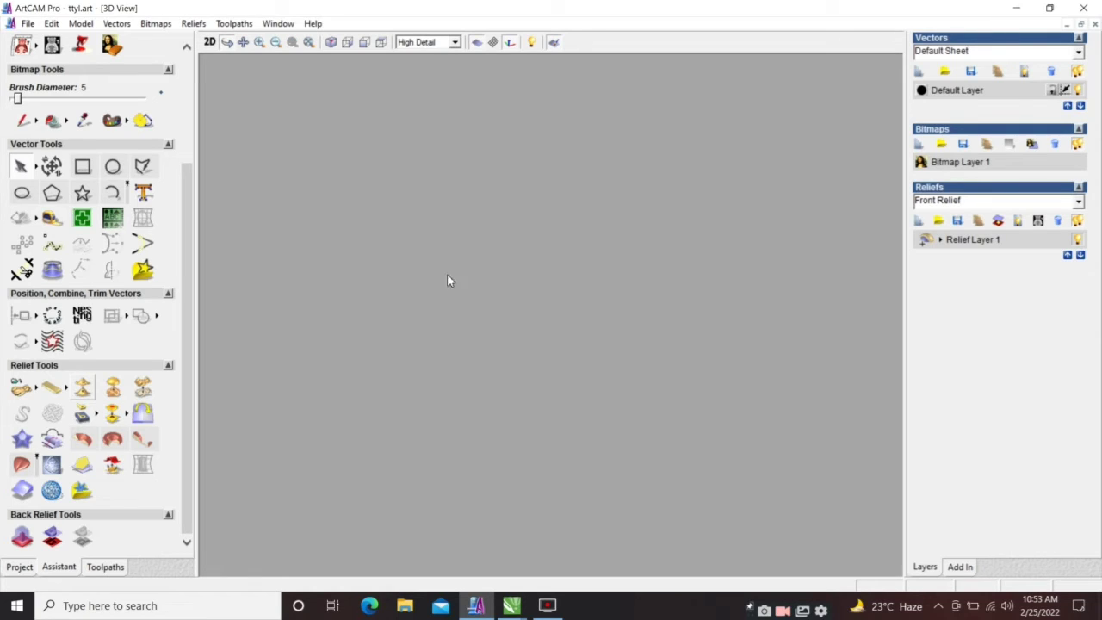
scroll(431, 253, up, 5)
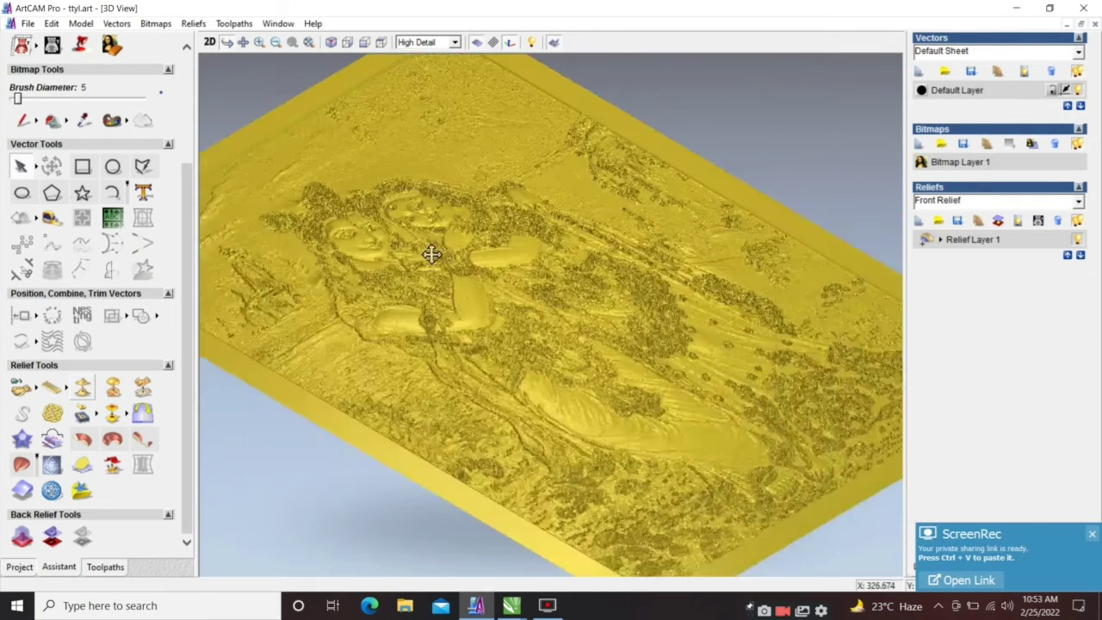
scroll(375, 195, down, 2)
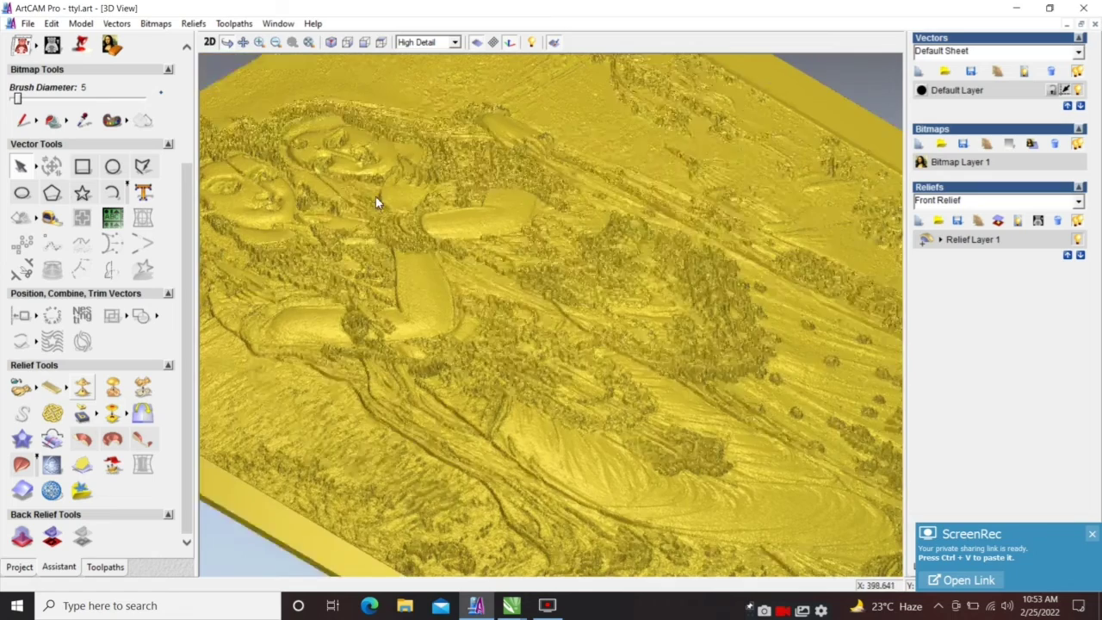
click(260, 43)
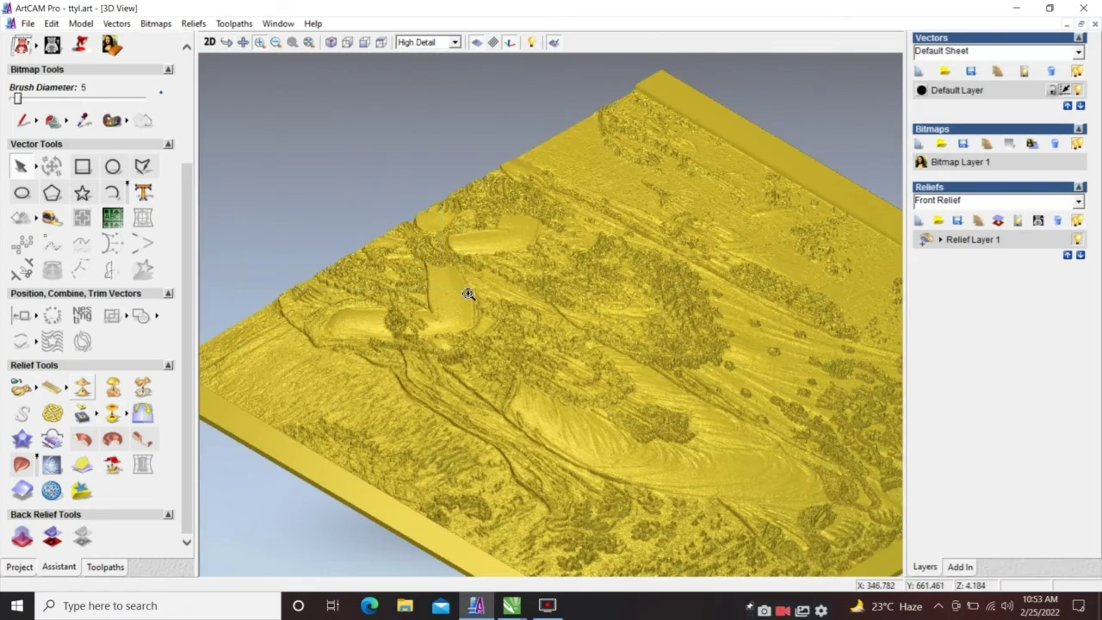
click(434, 269)
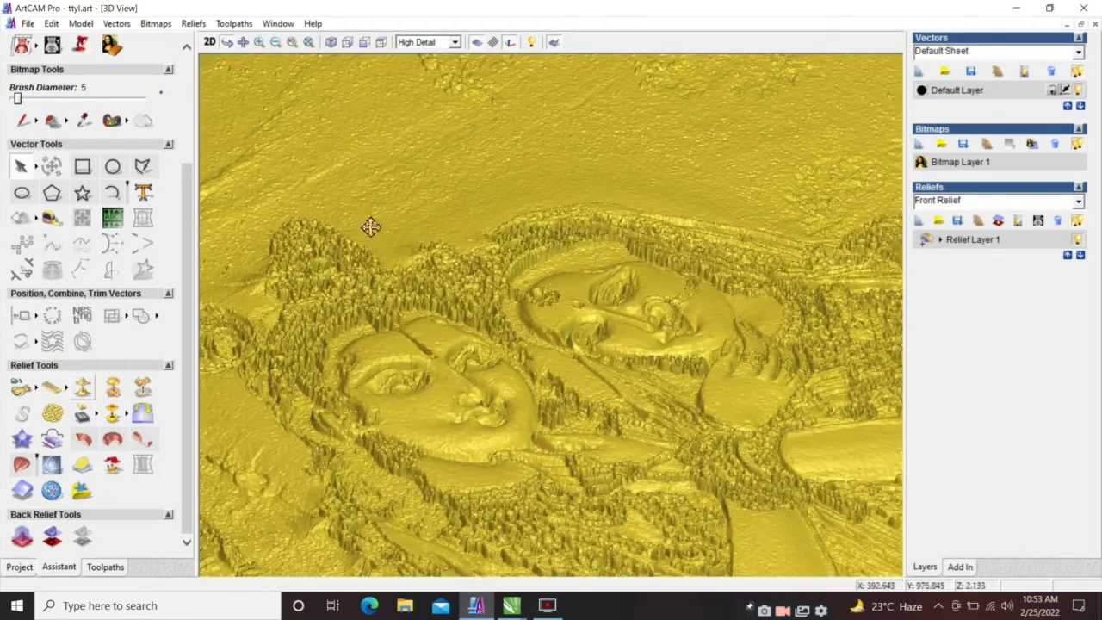
drag(454, 408, 430, 505)
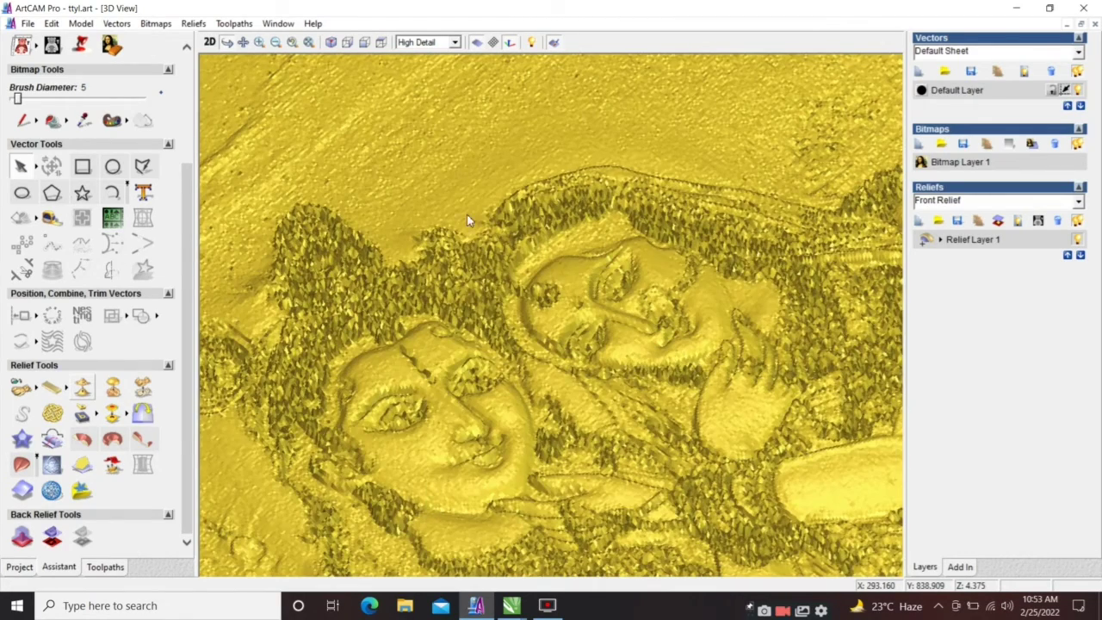
drag(466, 221, 462, 221)
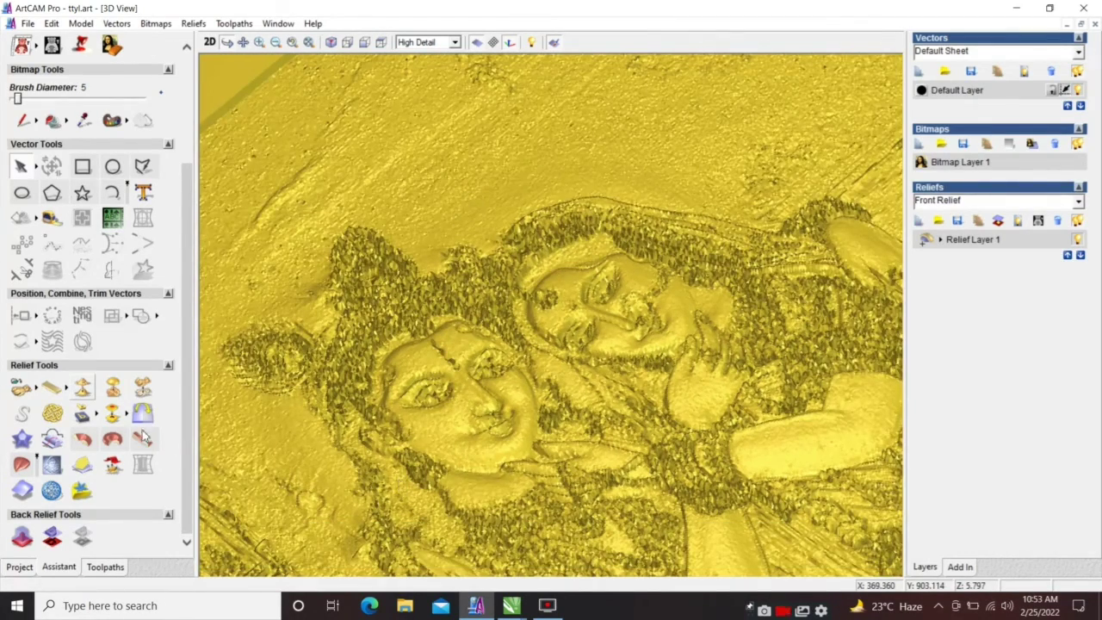
- Invert the relief in Z and smooth the whole layer with 2 smoothing passes
click(82, 415)
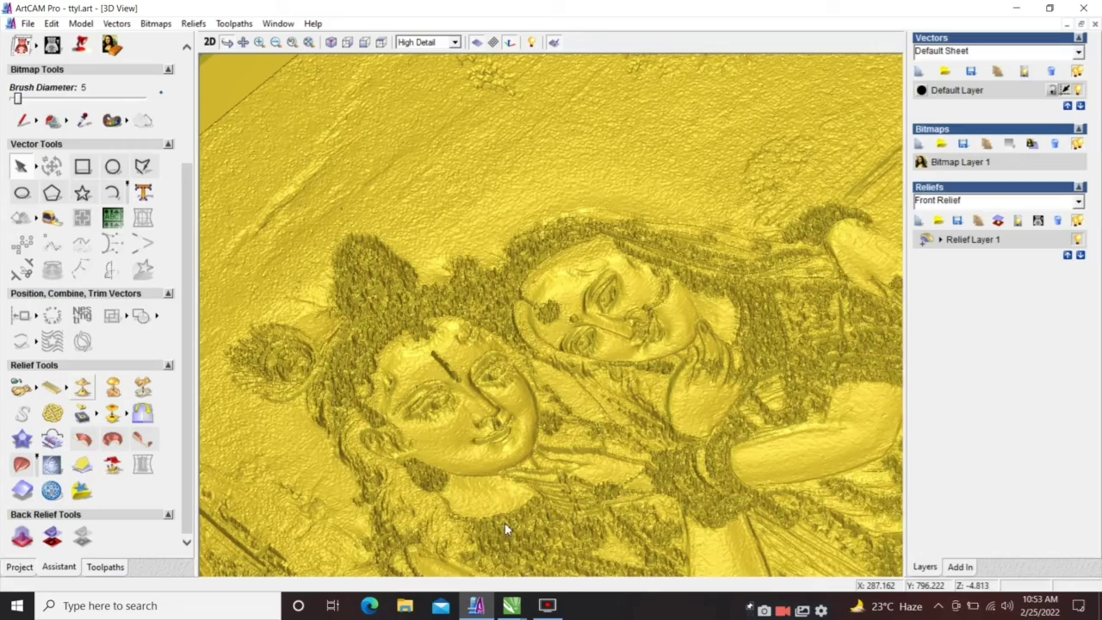
drag(505, 527, 457, 451)
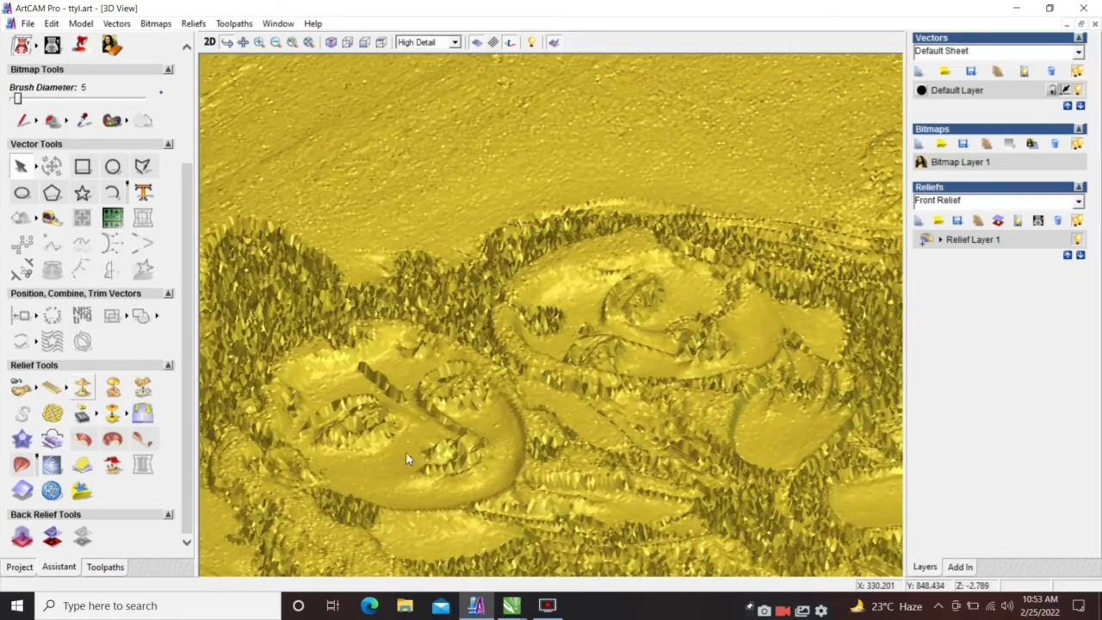
click(82, 389)
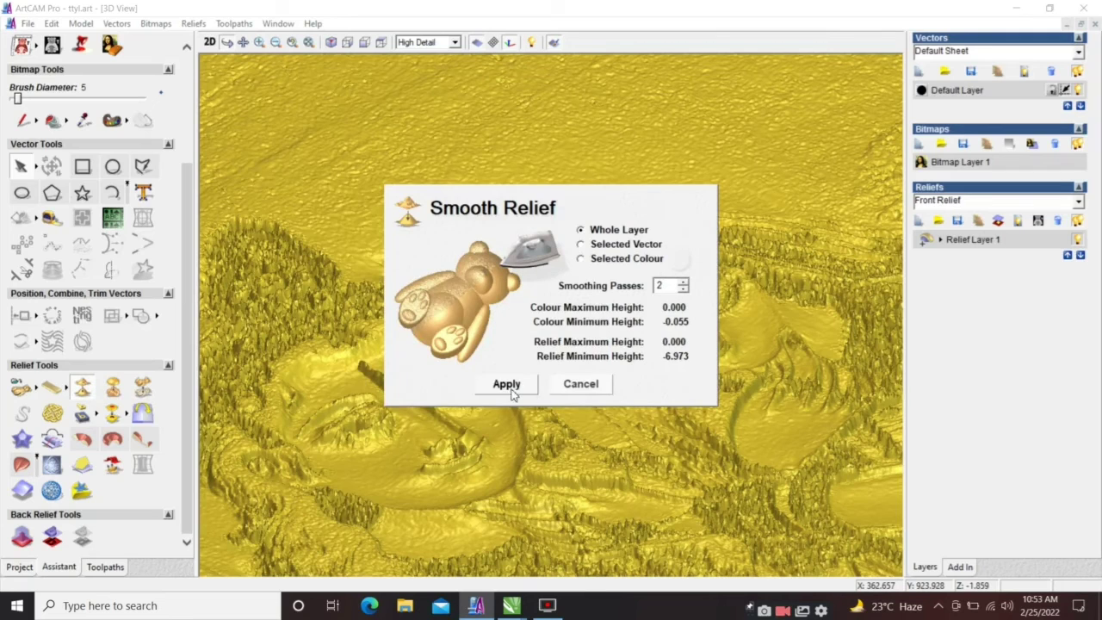
click(589, 392)
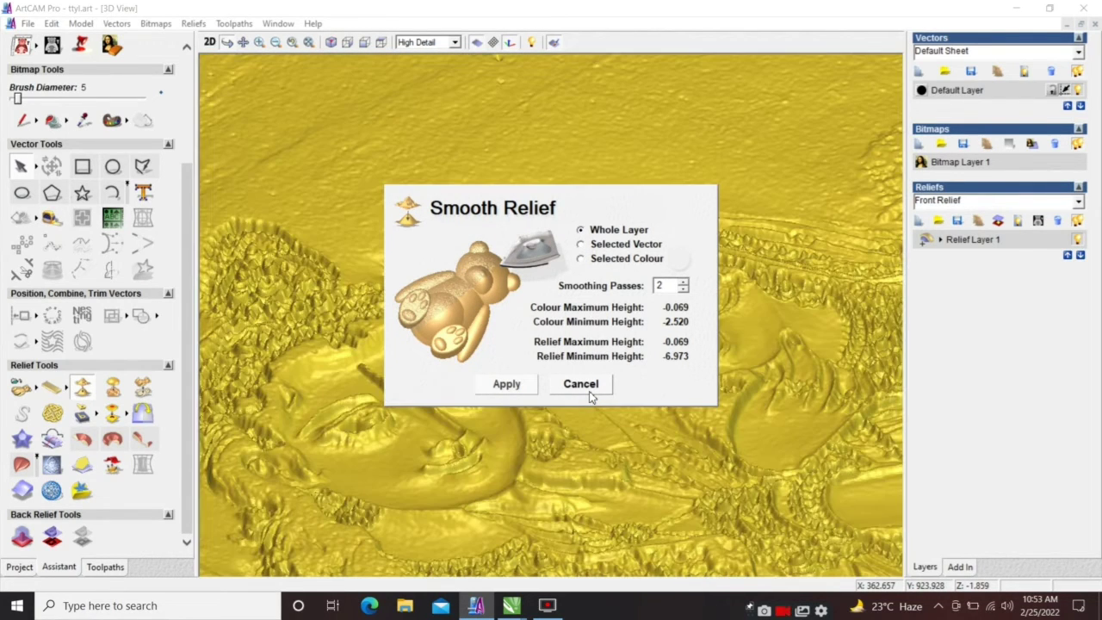
click(580, 384)
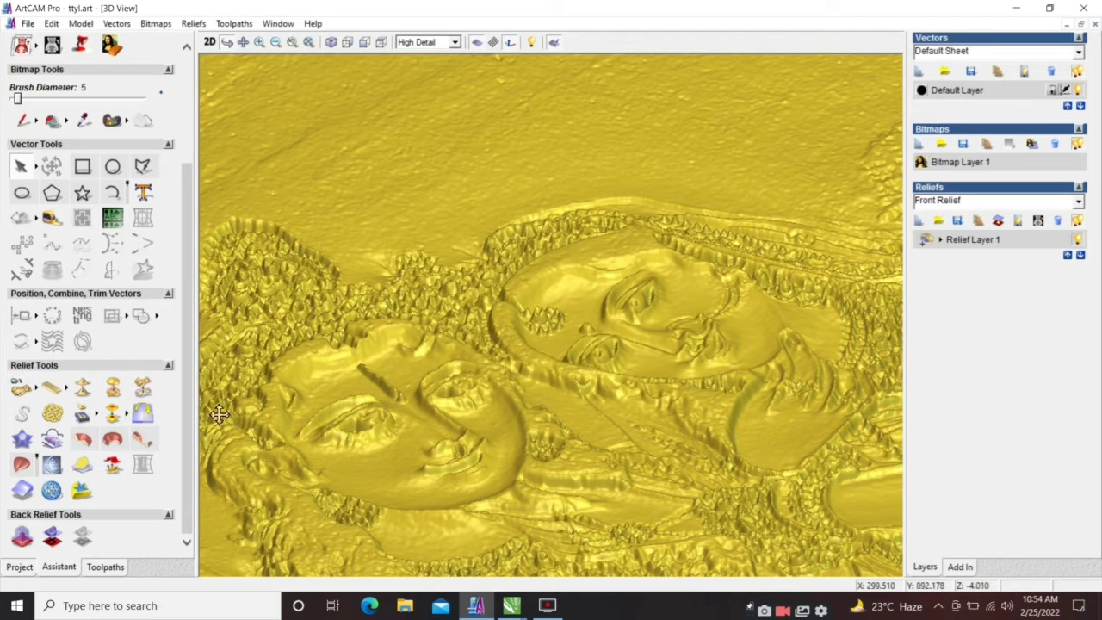
- Scale the whole relief layer to a new height of 7 mm
click(143, 388)
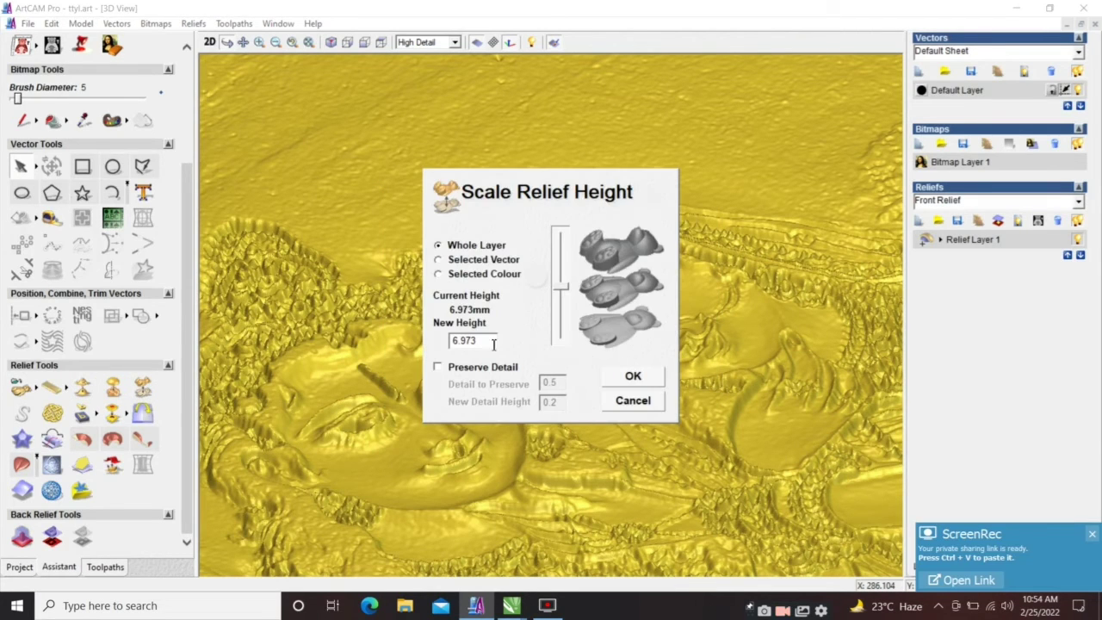
drag(480, 341, 442, 341)
text(7)
click(654, 379)
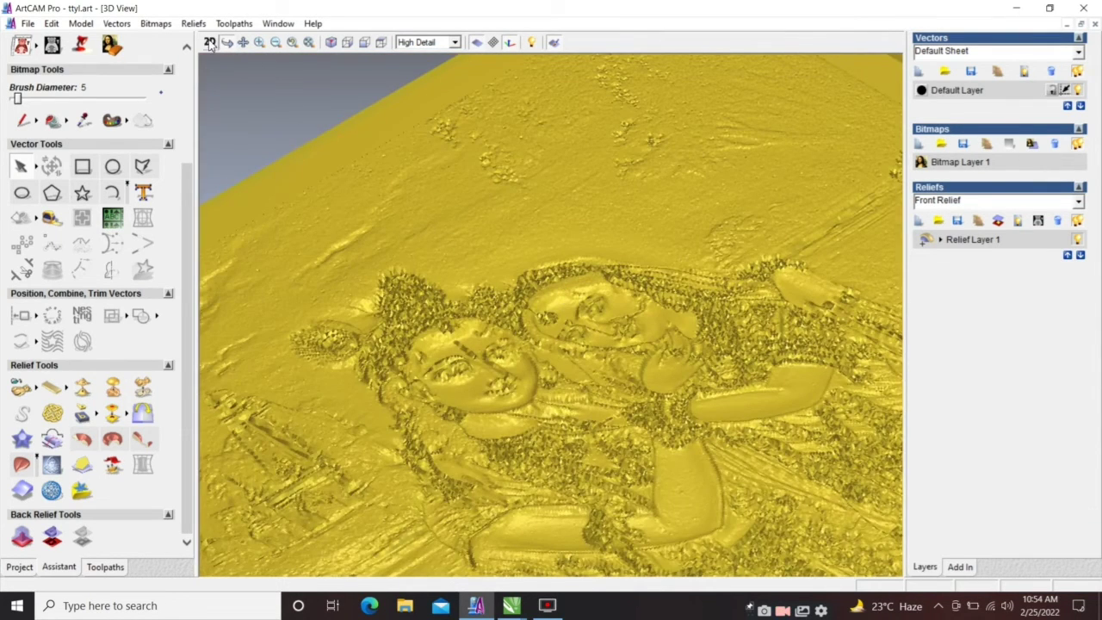
- Return to the 2D view and load the kyu.ai and kkl.ai files from the Desktop as vector layers
click(209, 42)
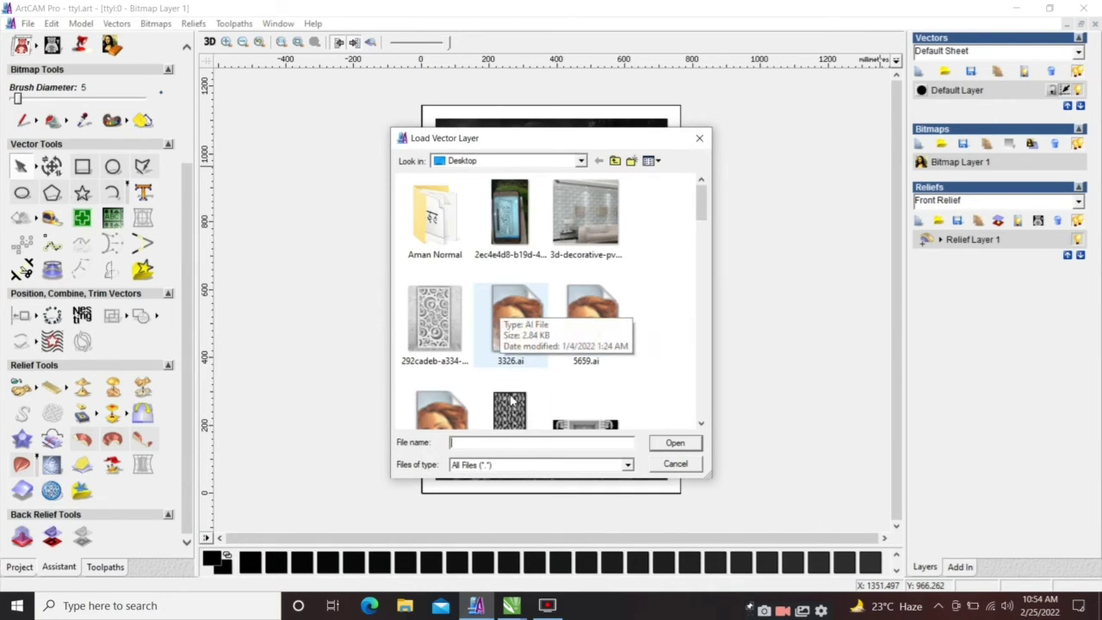
text(k)
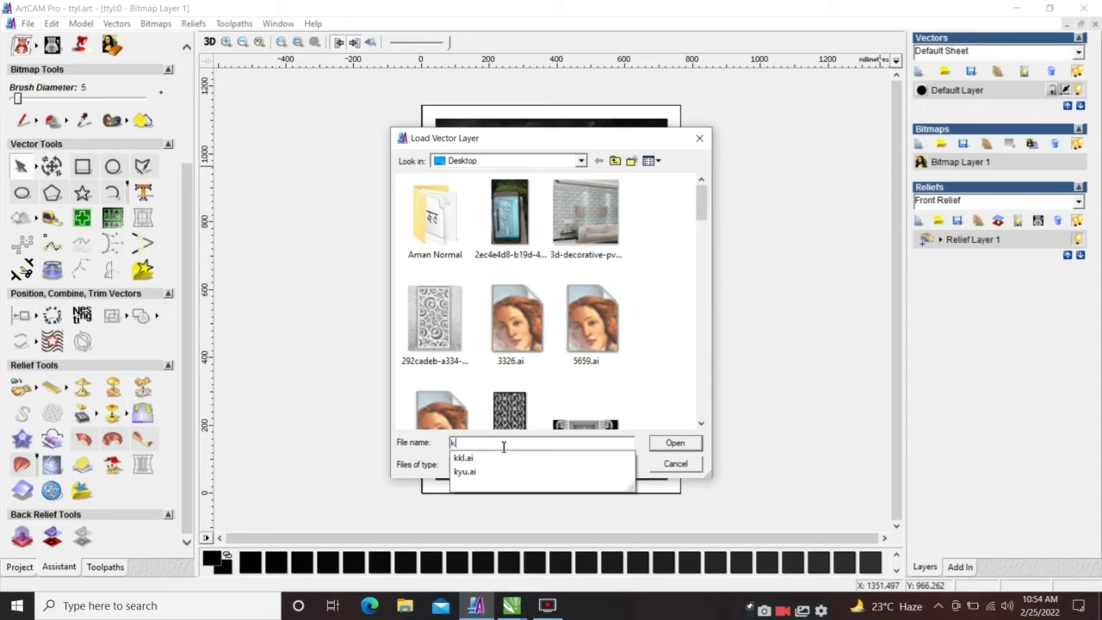
click(522, 463)
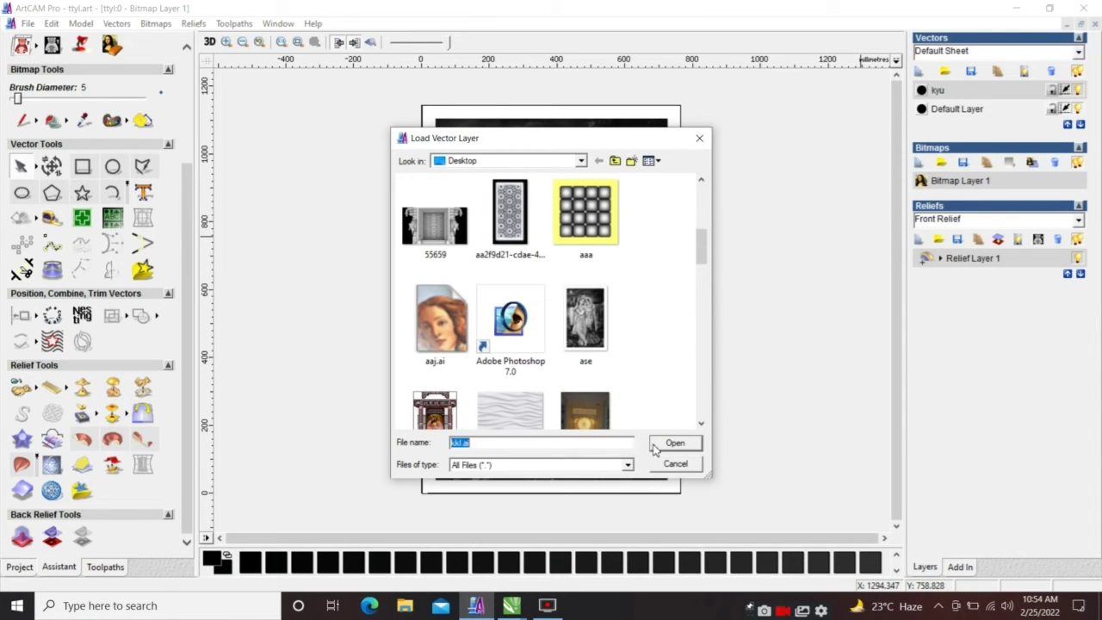
click(674, 442)
click(568, 343)
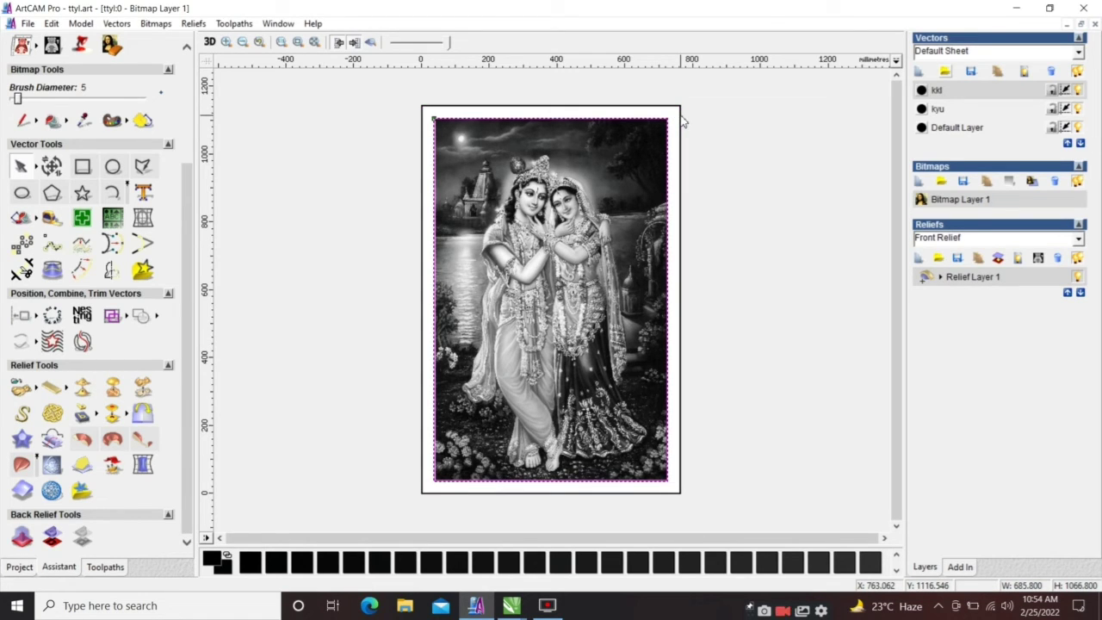
- In the 3D view, start a Machine Relief toolpath limited to the selected frame vector
click(206, 45)
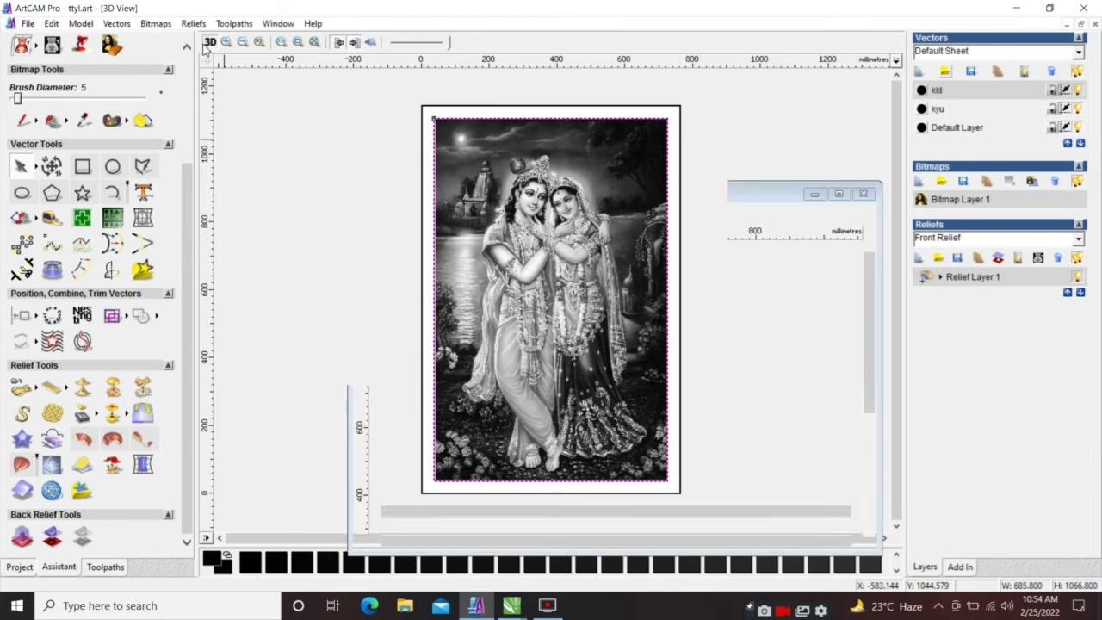
click(115, 566)
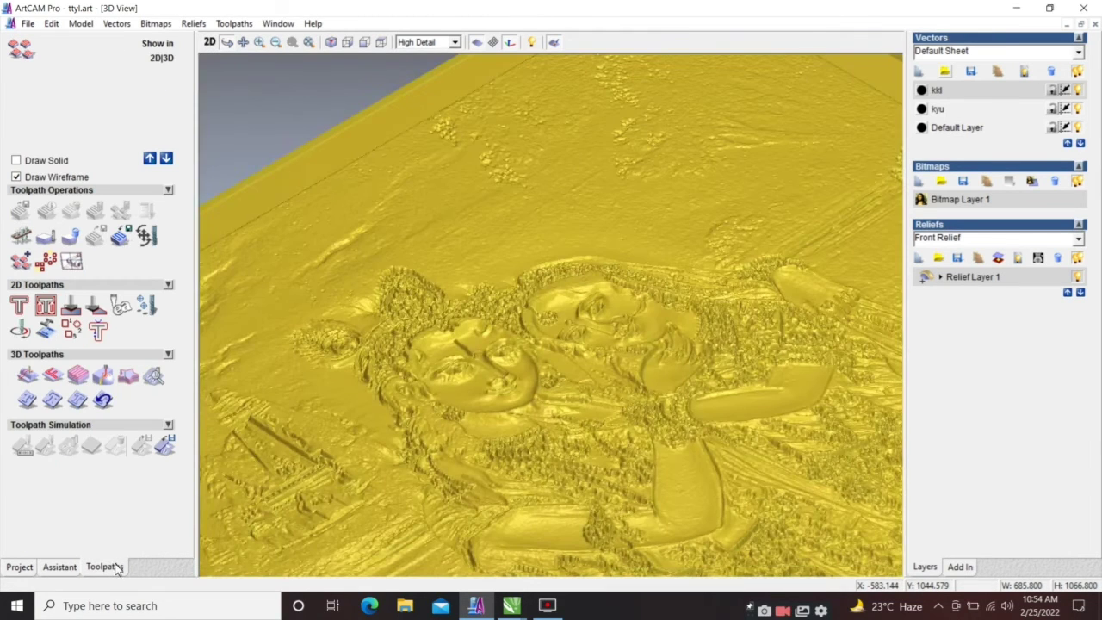
scroll(270, 364, down, 5)
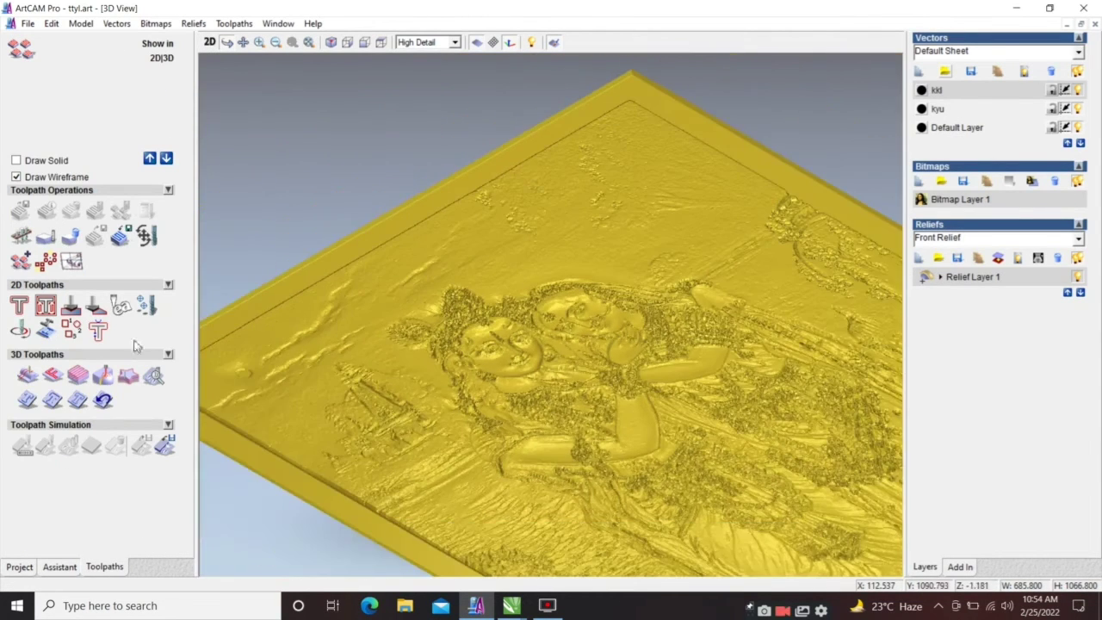
click(28, 376)
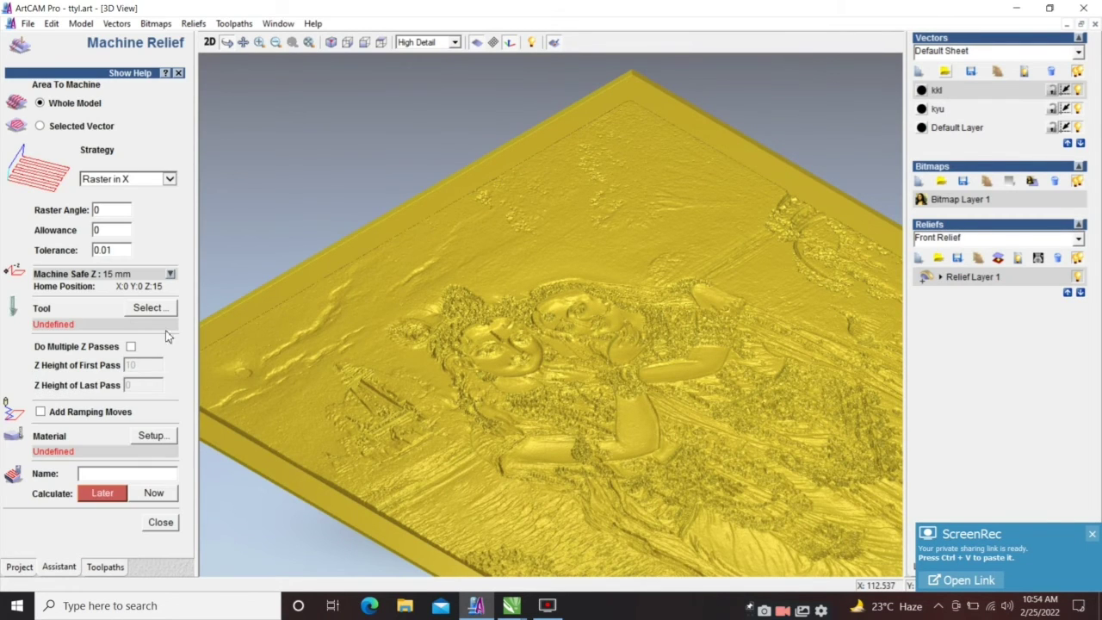
click(38, 126)
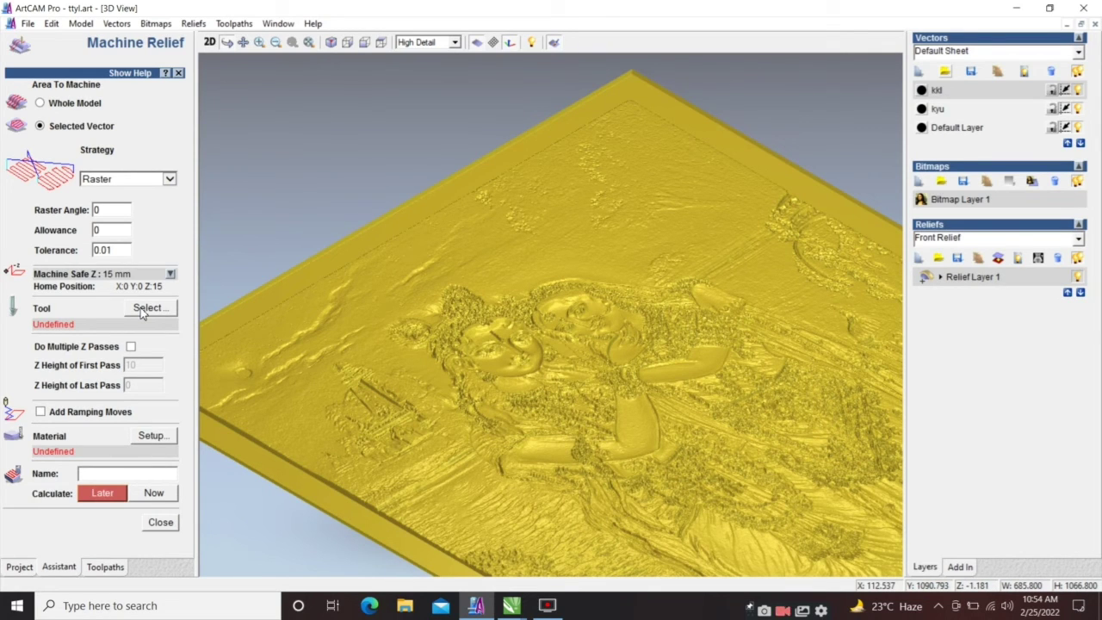
- Review the machining parameters of the 4 mm ball nose from the 3D Finishing group and assign it as the toolpath's tool
click(144, 308)
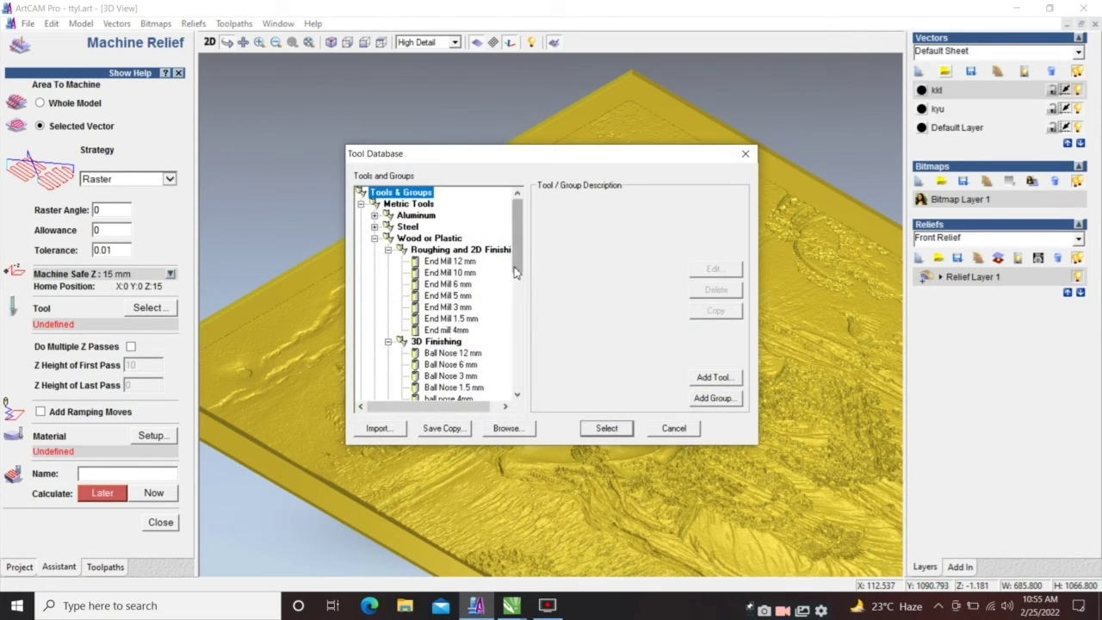
scroll(514, 272, down, 3)
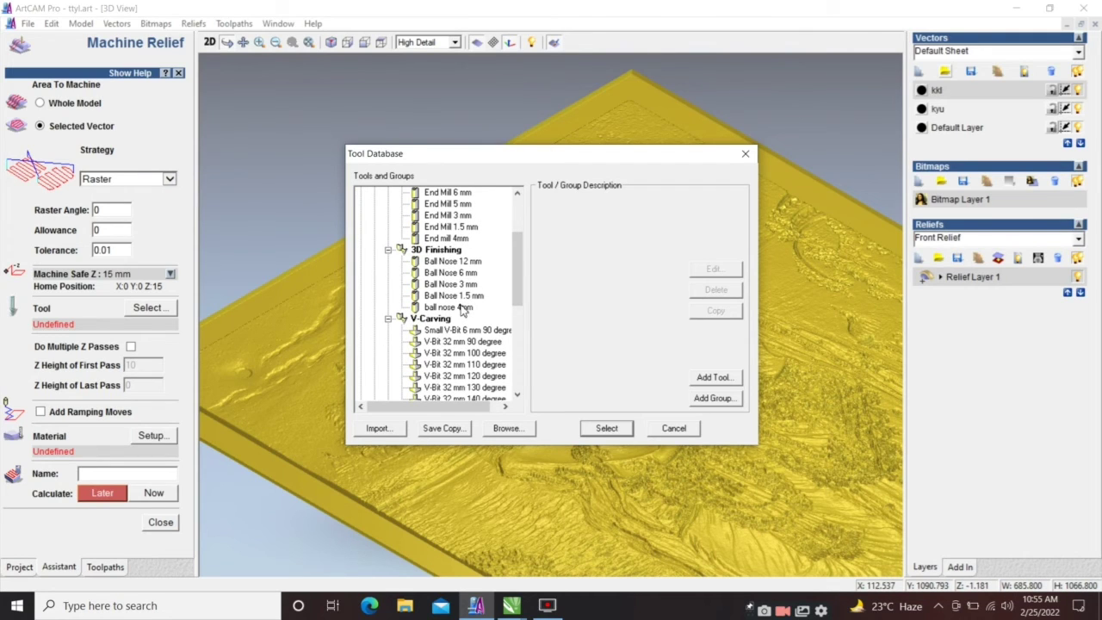
click(463, 308)
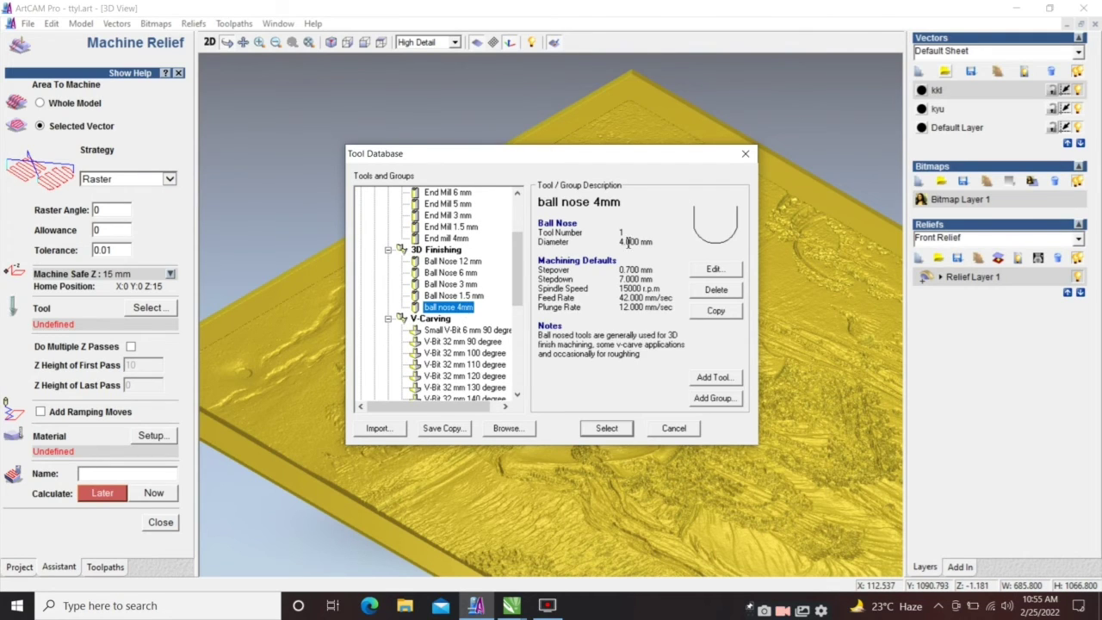
click(708, 273)
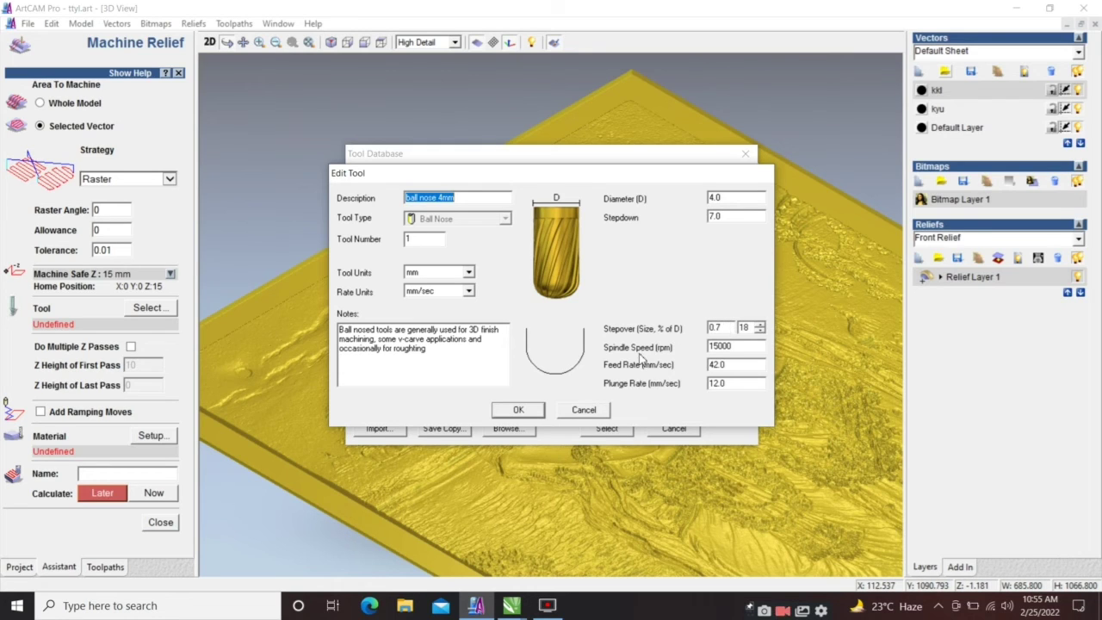
click(534, 411)
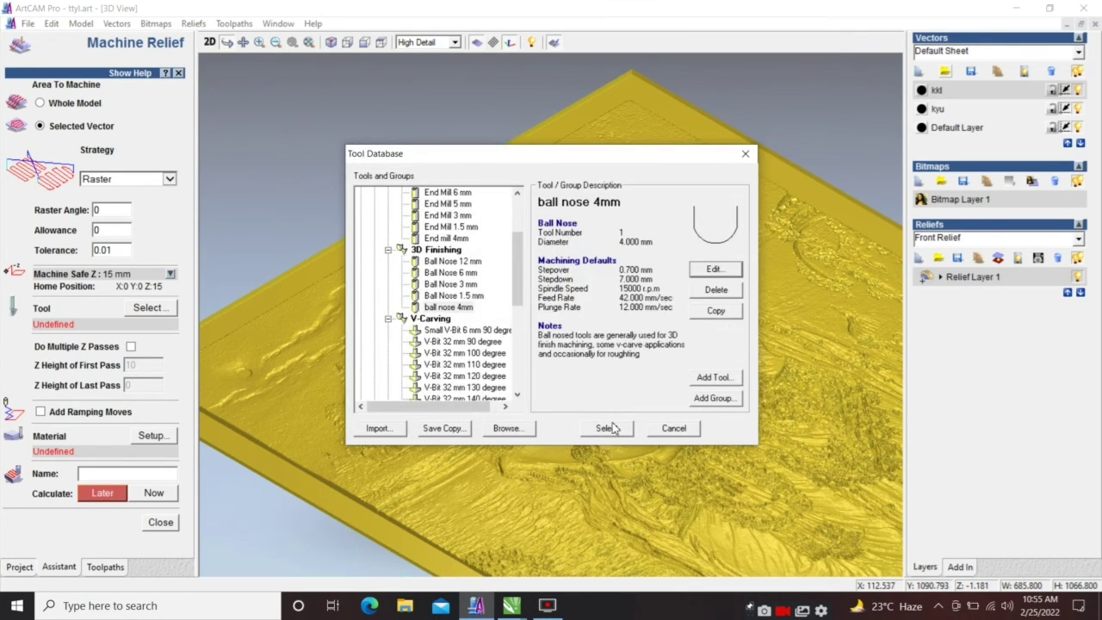
click(607, 428)
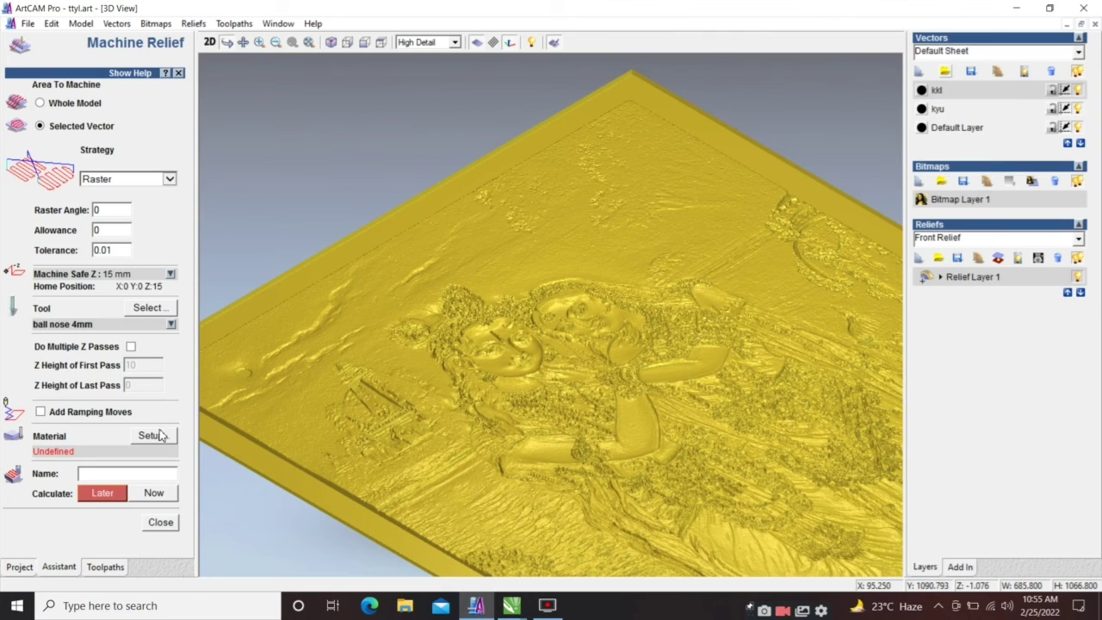
- Accept the material setup with 12 mm thickness and a bottom offset of 0, name the toolpath "a" and calculate it immediately
click(154, 435)
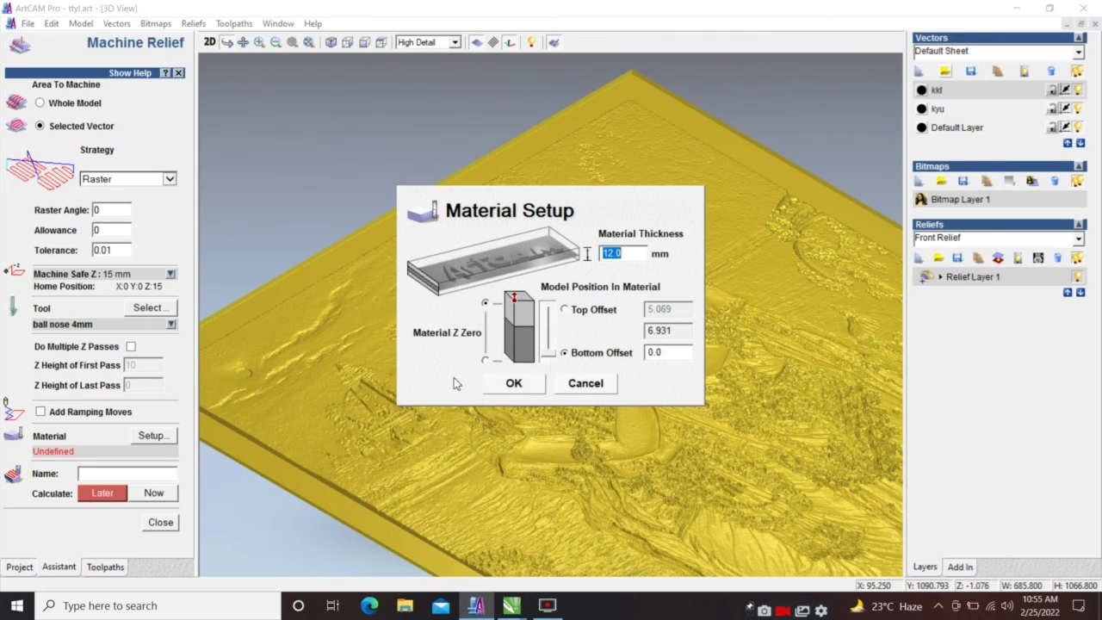
click(515, 383)
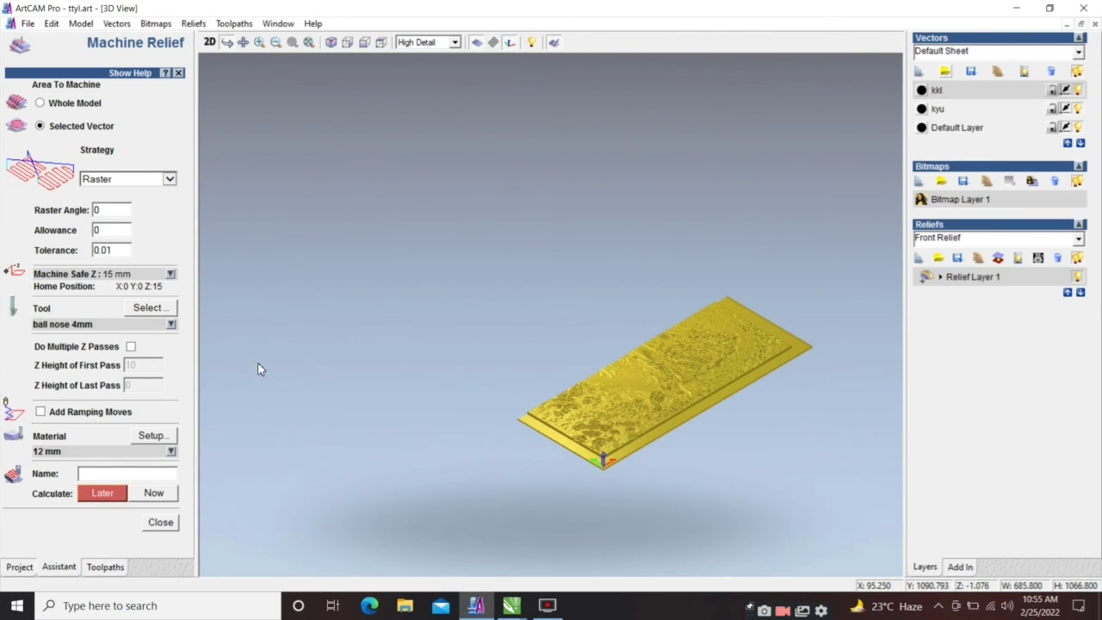
text(a)
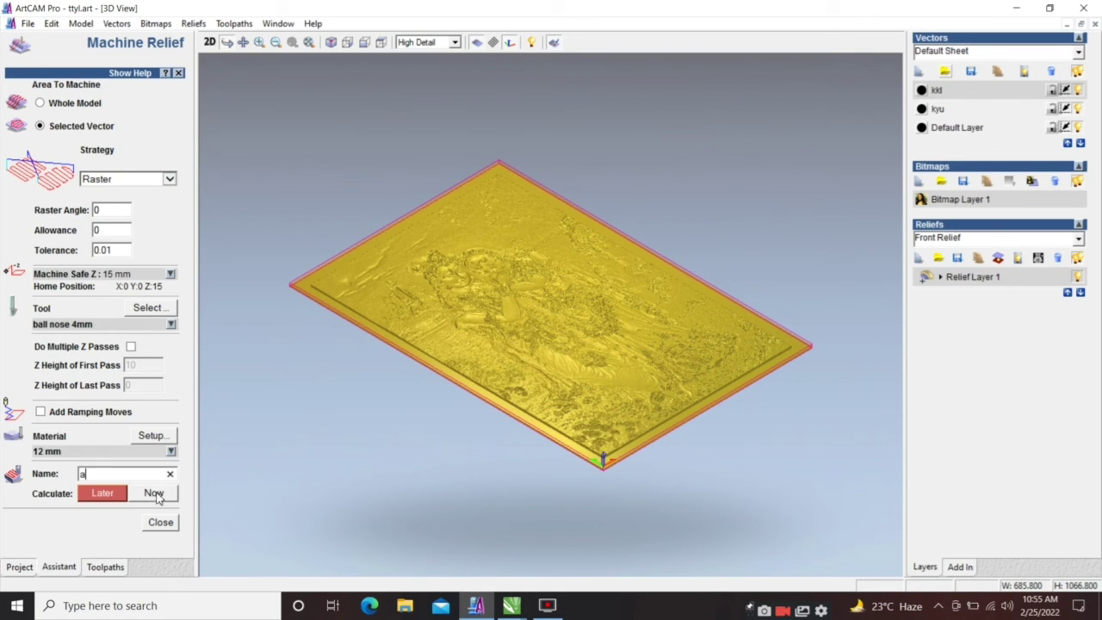
click(153, 493)
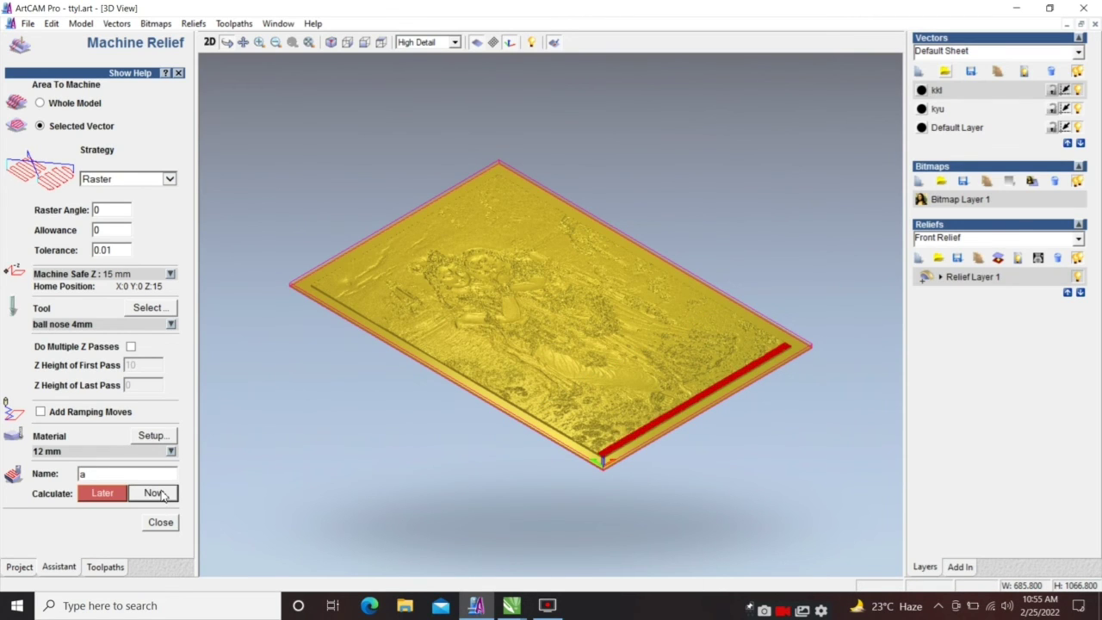